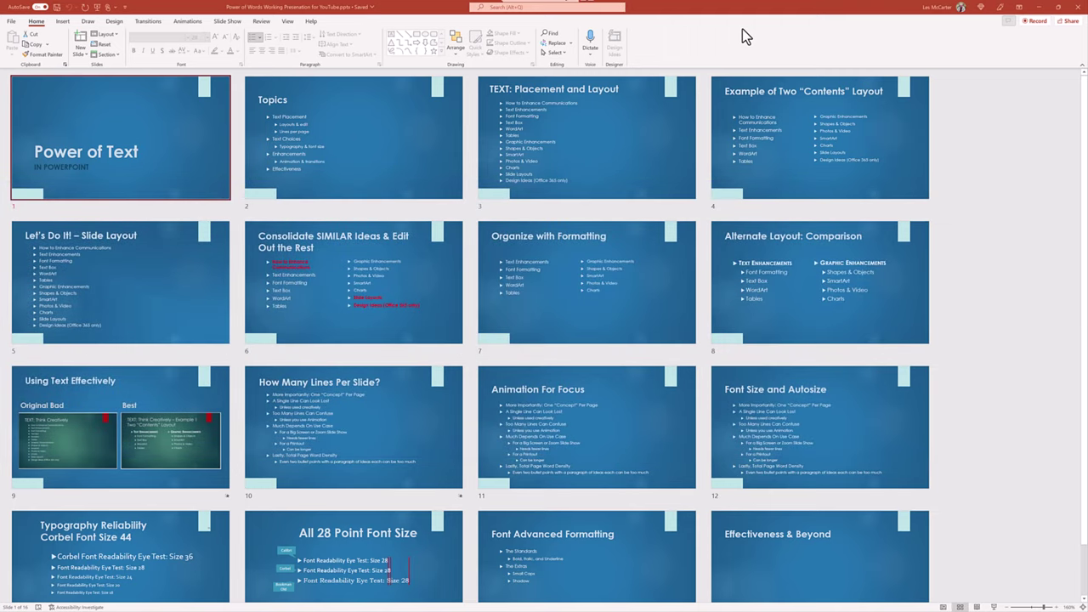
# - Open the Topics slide in the normal editing view and review the slides up to the two-content layout example
pyautogui.doubleClick(355, 119)
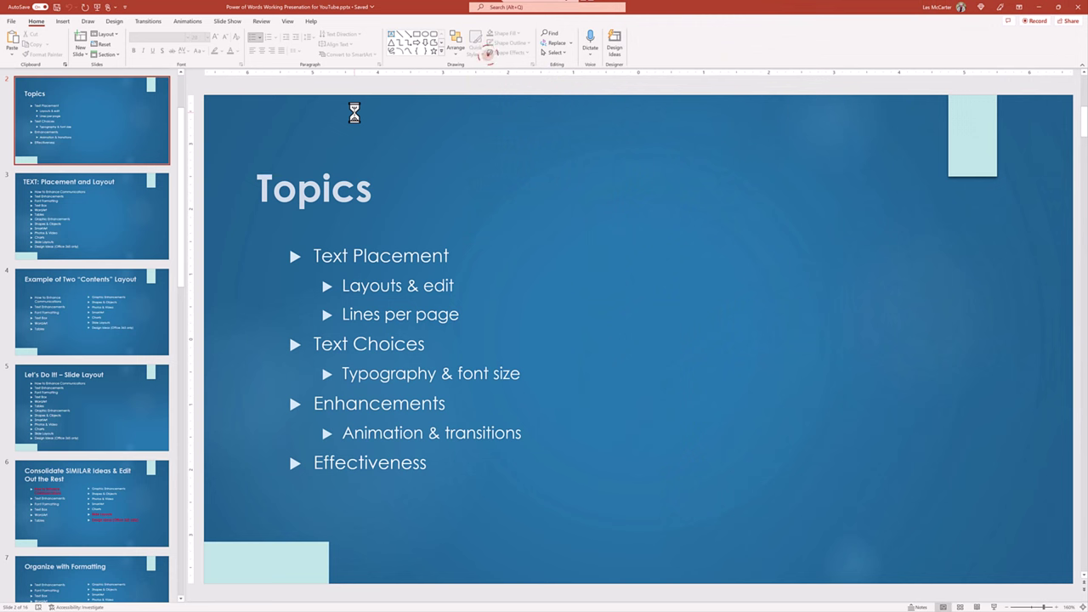
pyautogui.click(116, 238)
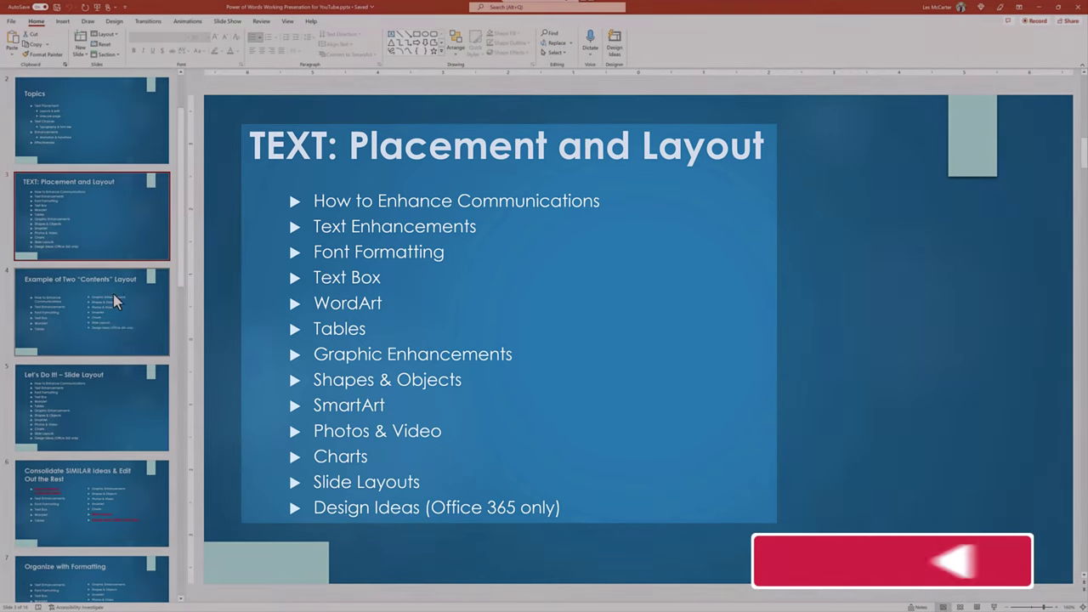
pyautogui.click(114, 323)
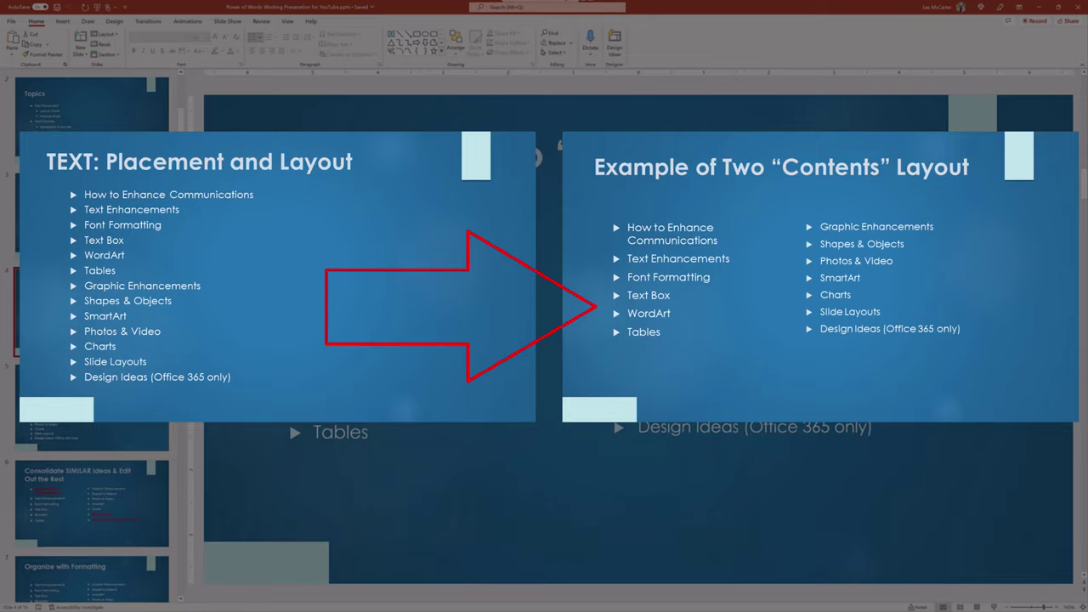
# - Apply the Two Content layout to the "Let's Do It! – Slide Layout" slide
pyautogui.click(102, 421)
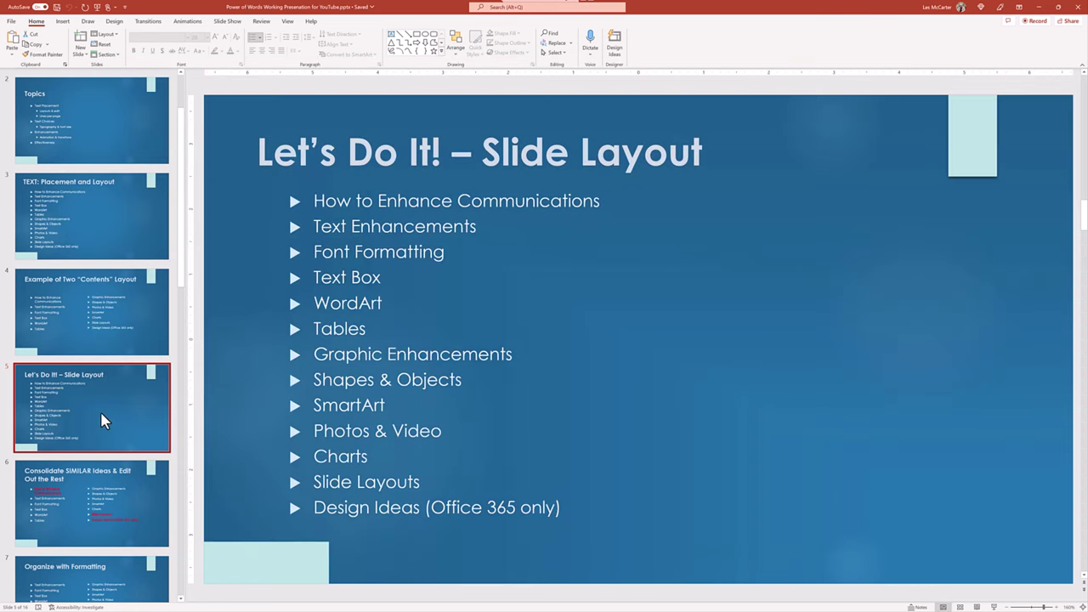
pyautogui.click(692, 266)
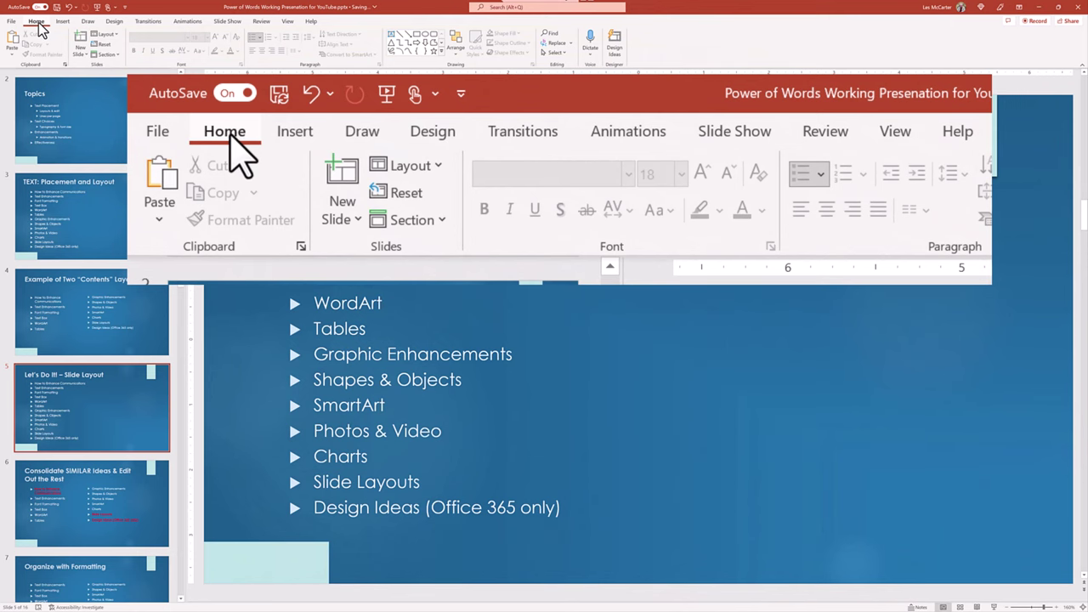
pyautogui.click(104, 35)
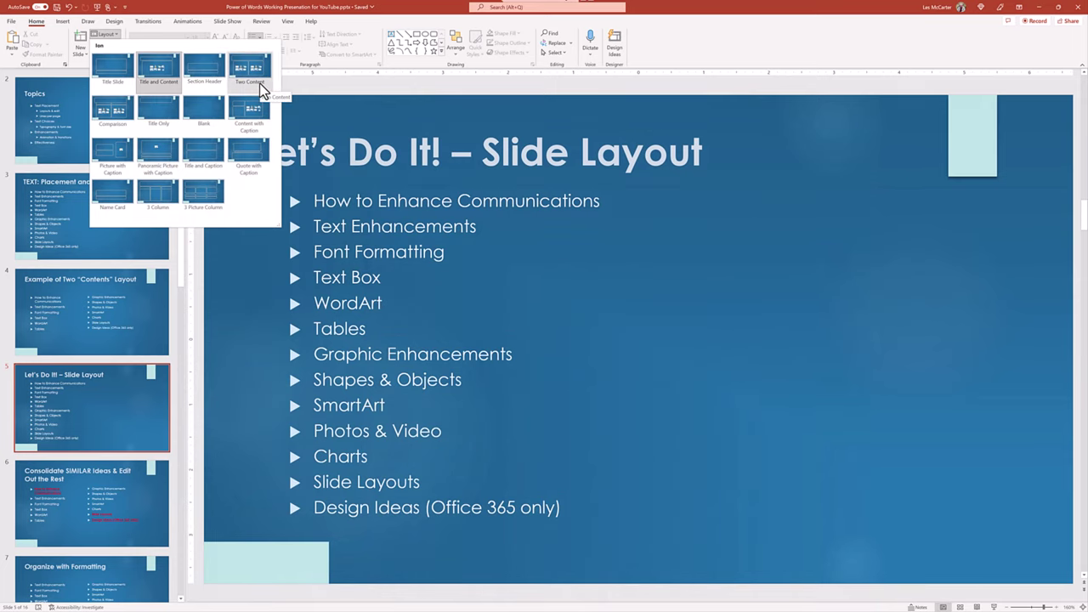
pyautogui.click(261, 91)
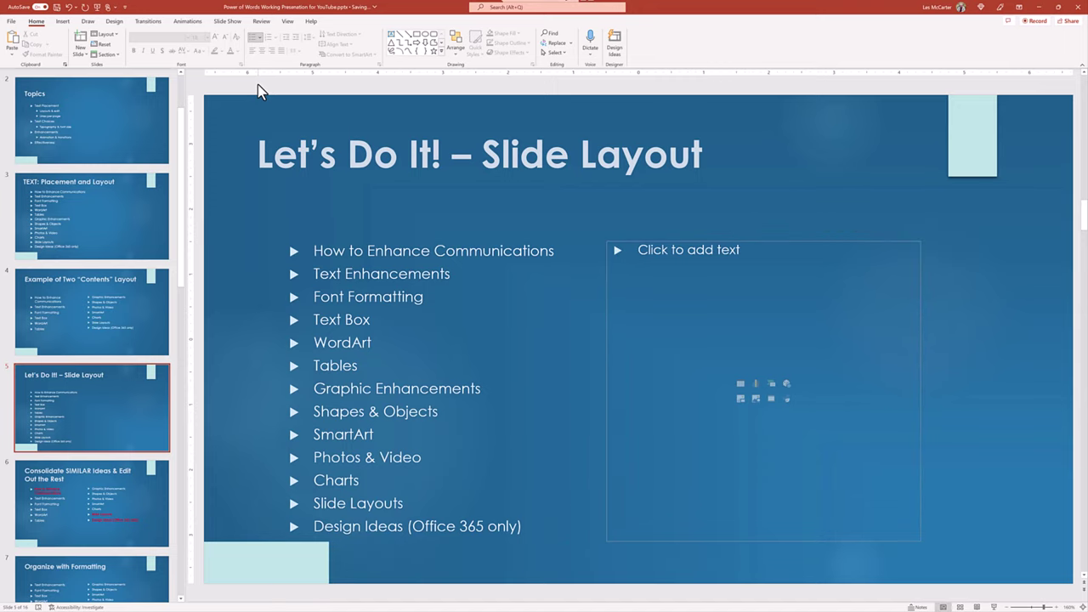
# - Move the bullets from Graphic Enhancements through Design Ideas (Office 365 only) into the slide's empty second content placeholder
pyautogui.moveTo(314, 389); pyautogui.dragTo(526, 528)
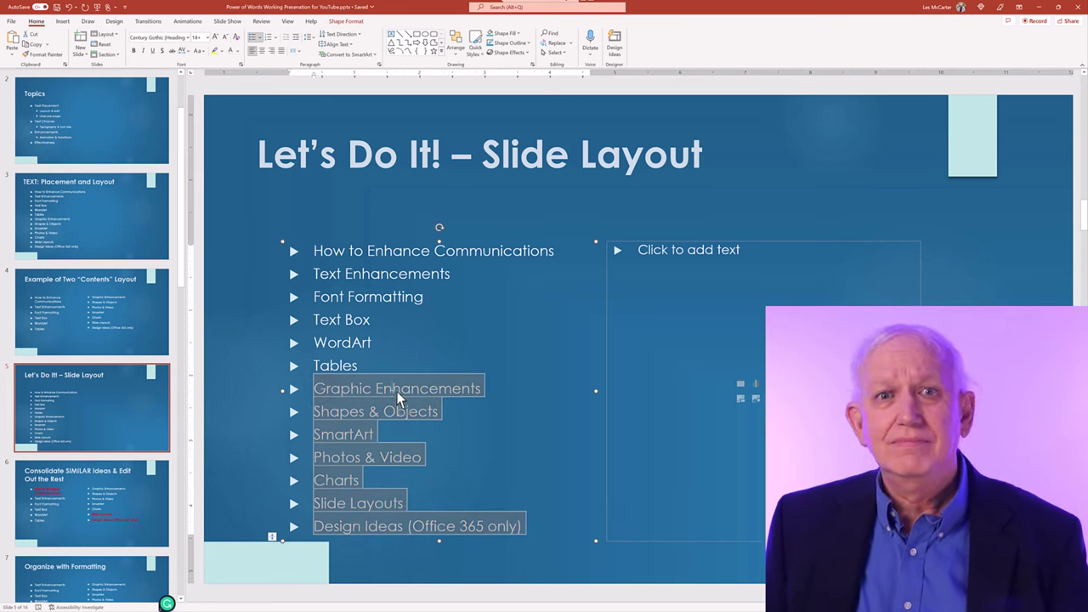
pyautogui.moveTo(398, 396); pyautogui.dragTo(639, 302)
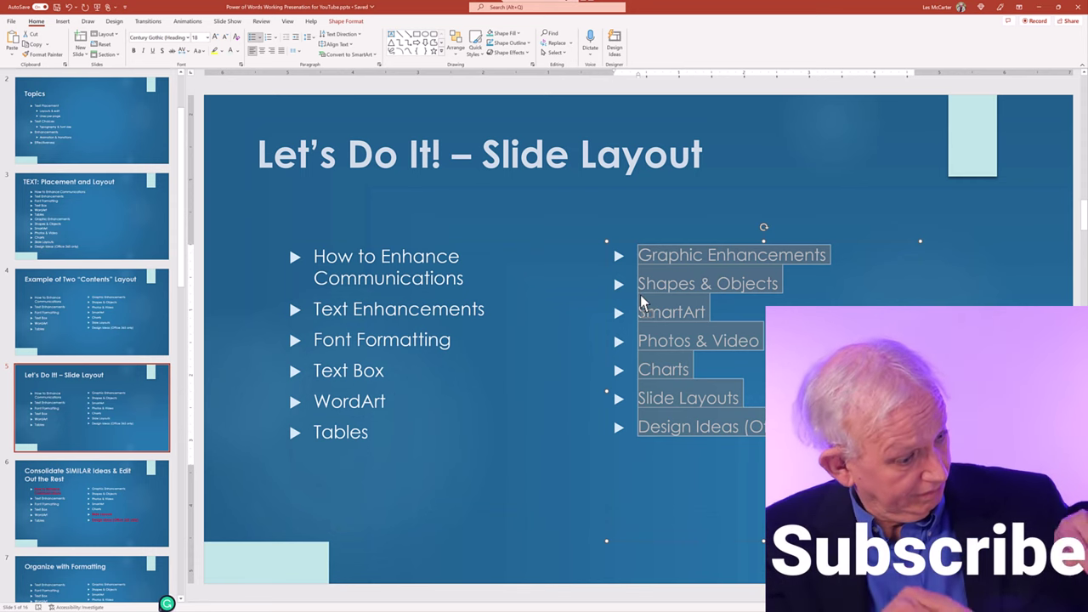
pyautogui.click(676, 296)
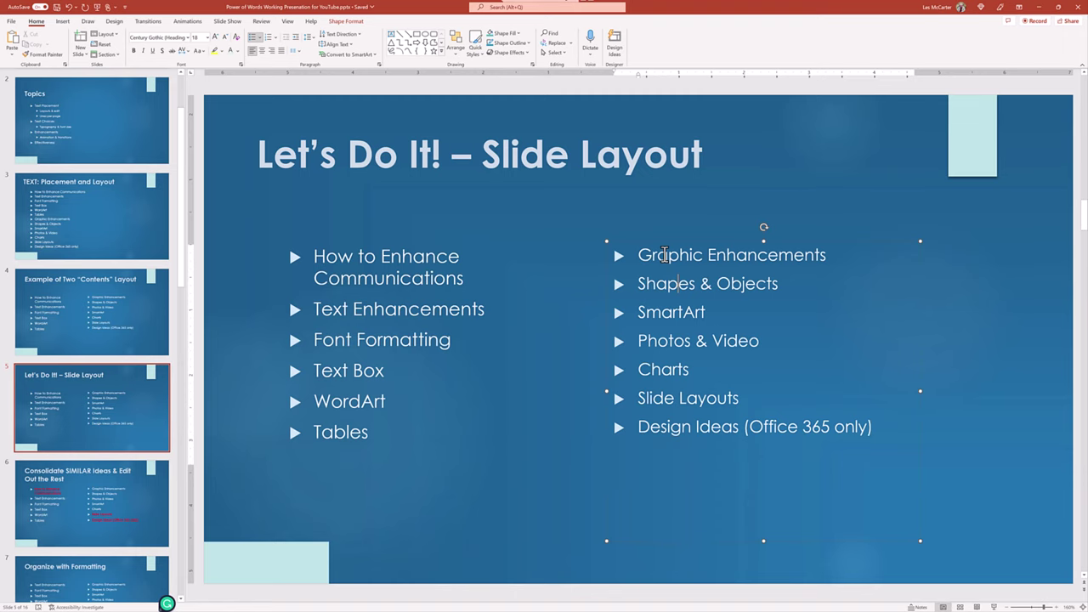
# - Compare the font sizes of the first bullets in the two content columns
pyautogui.doubleClick(665, 255)
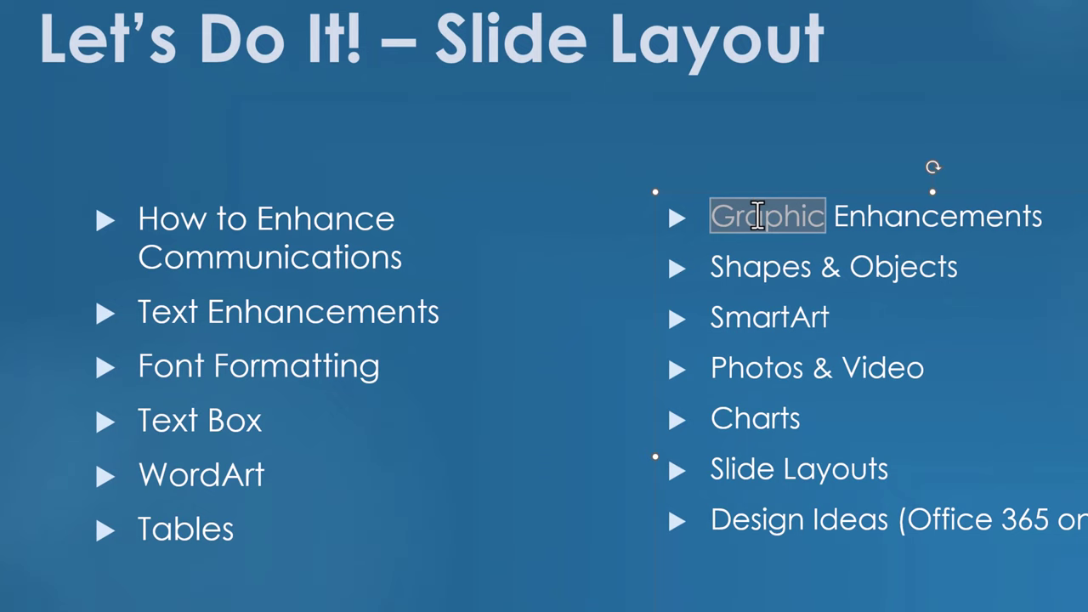
pyautogui.doubleClick(196, 219)
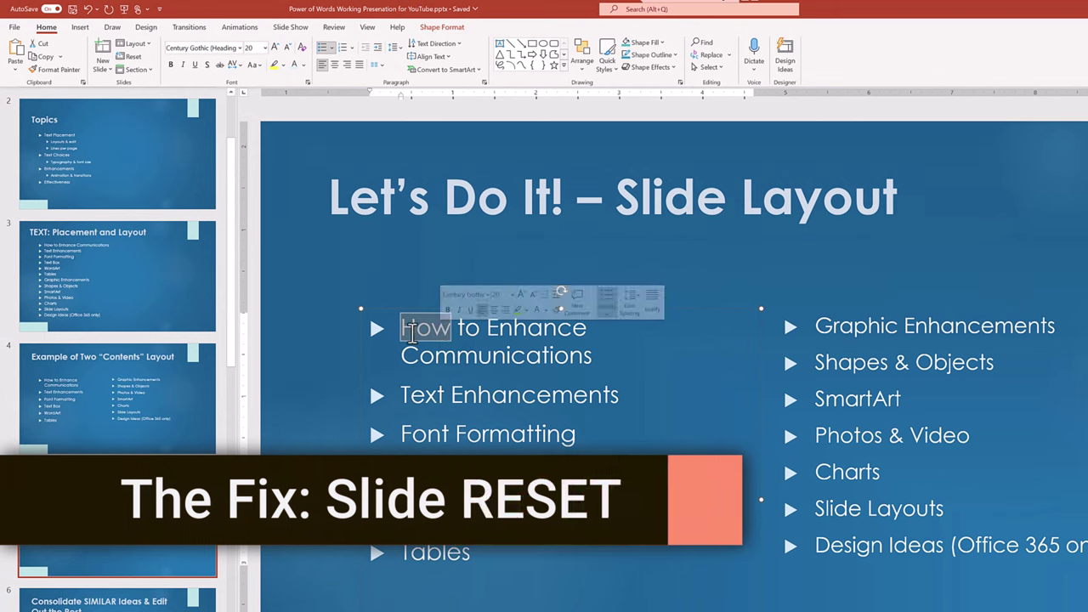
pyautogui.click(326, 352)
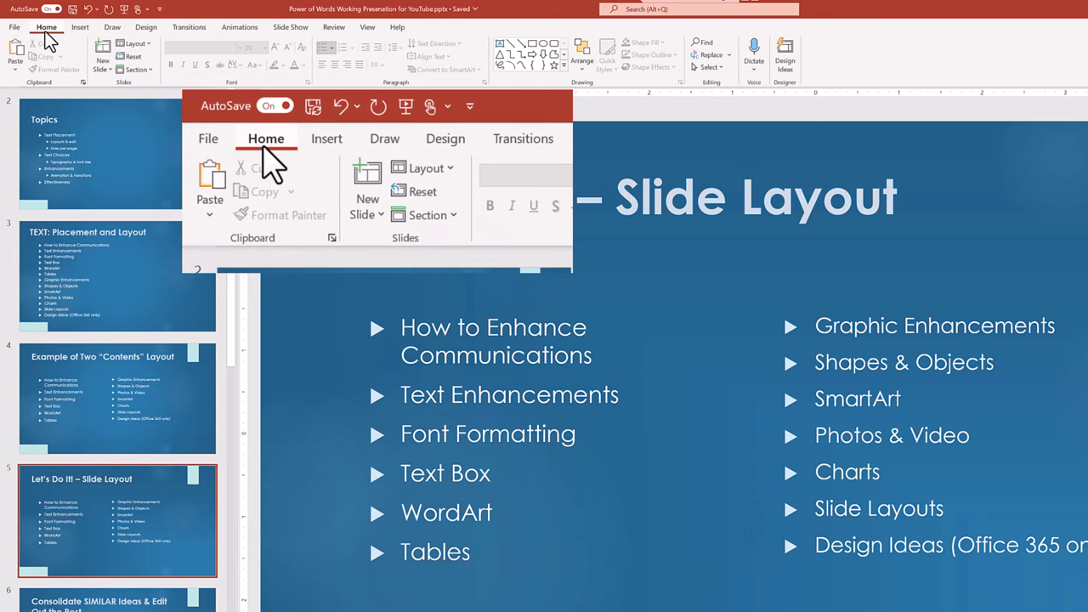
# - Reset the slide to its layout defaults and check the font size in both columns
pyautogui.click(134, 56)
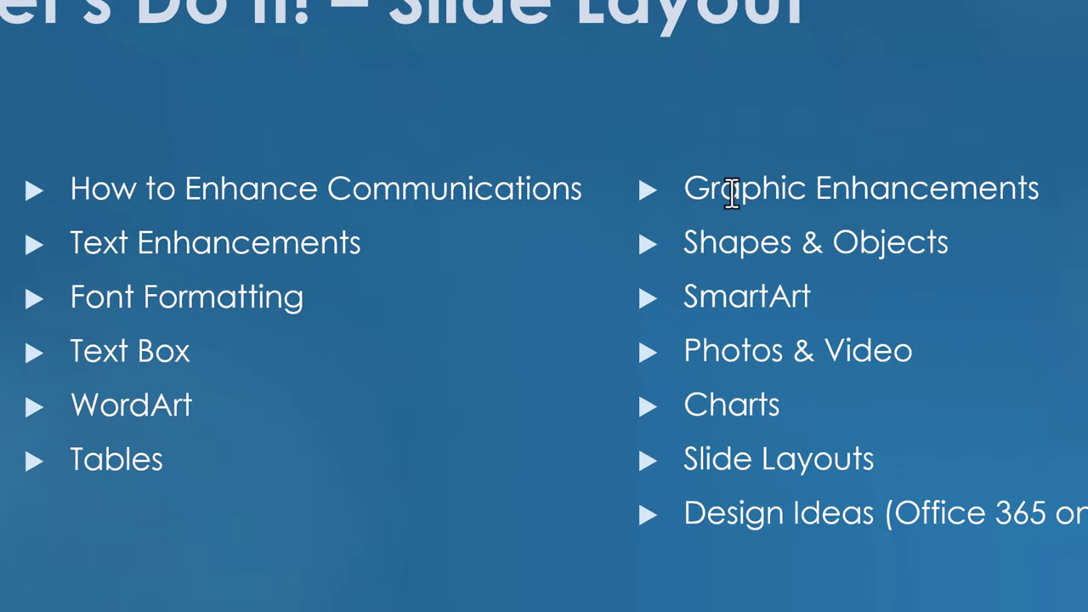
pyautogui.doubleClick(732, 192)
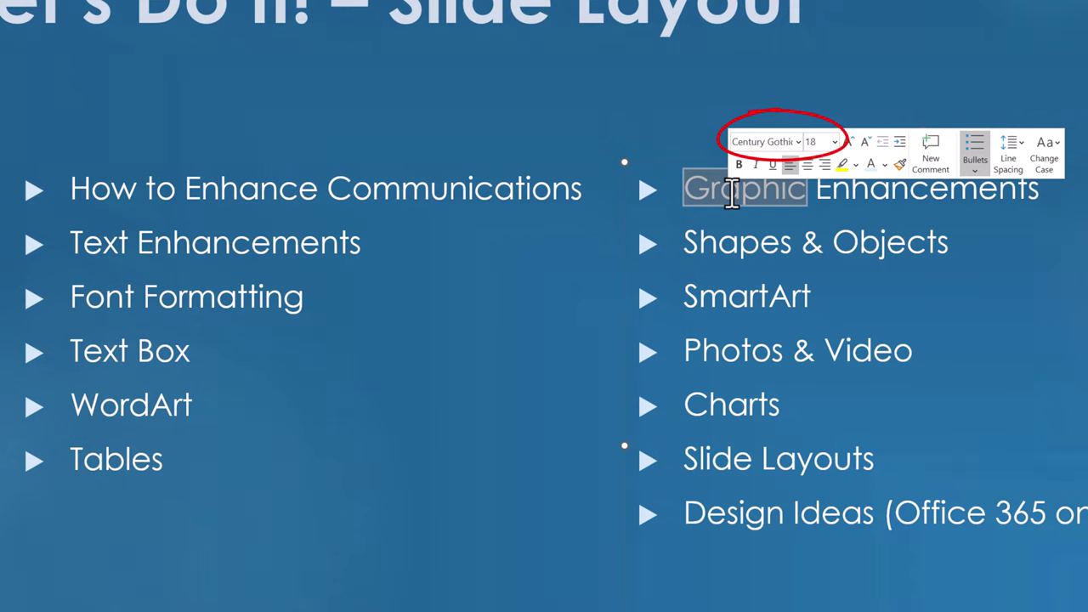
pyautogui.doubleClick(119, 190)
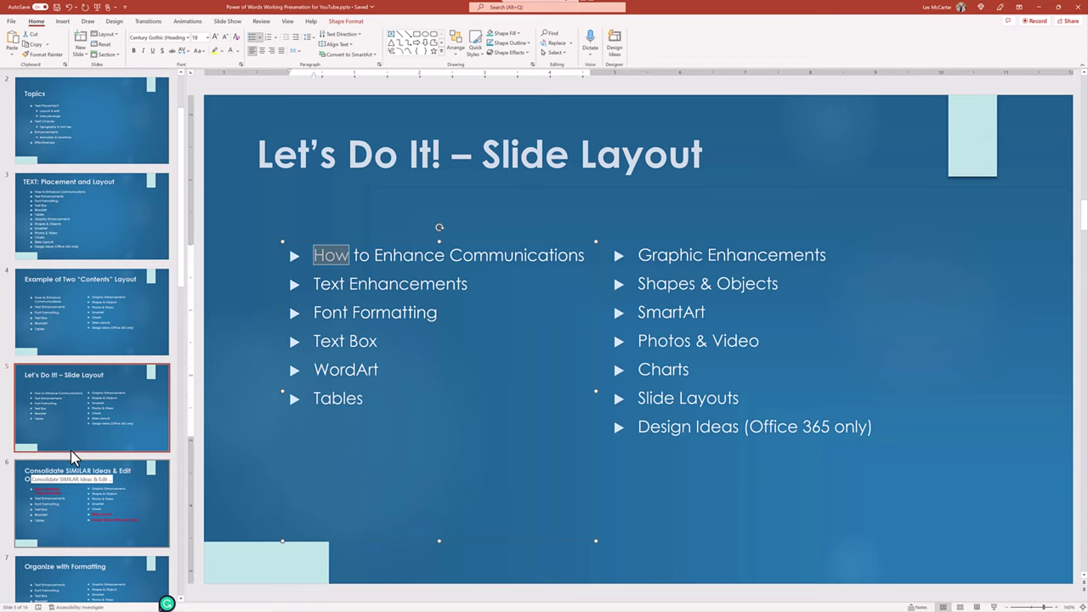
# - Delete the red "How to Enhance Communications" bullet from the "Consolidate SIMILAR Ideas & Edit Out the Rest" slide
pyautogui.click(46, 504)
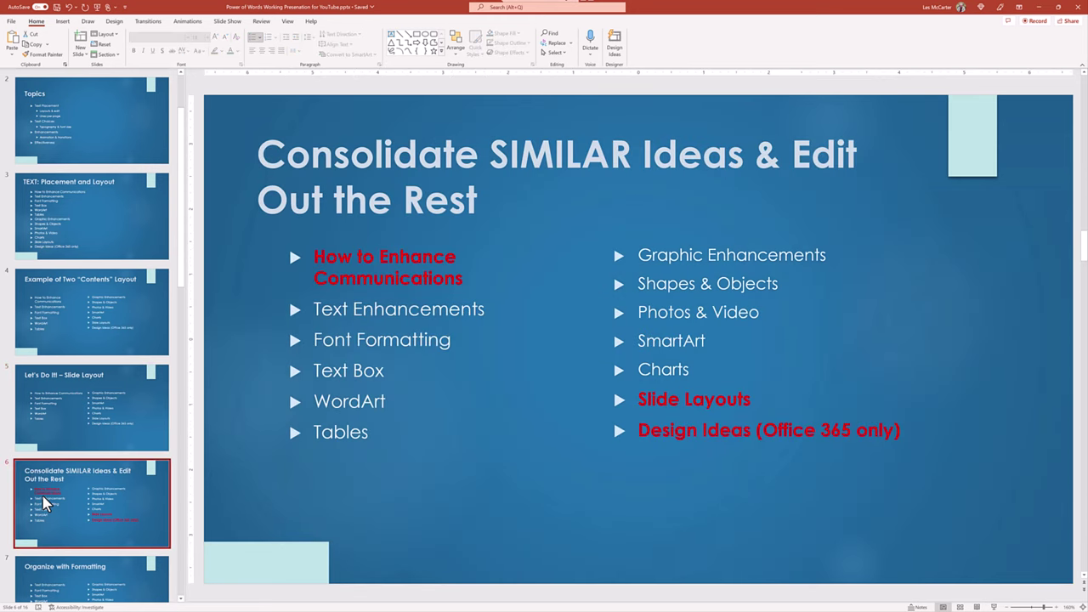
pyautogui.scroll(-3, 47, 504)
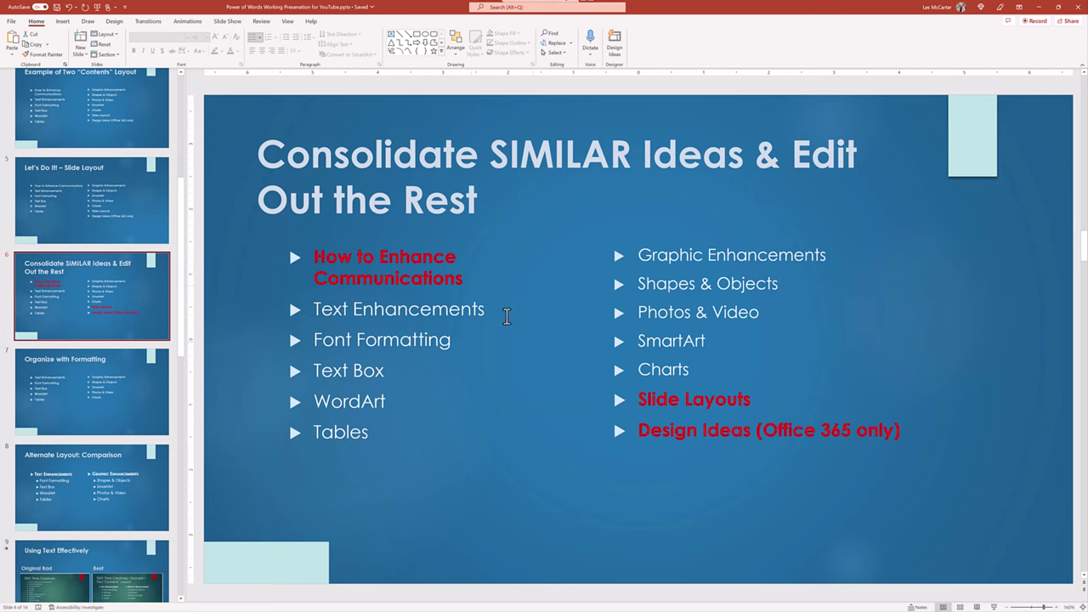
pyautogui.moveTo(470, 282); pyautogui.dragTo(293, 255)
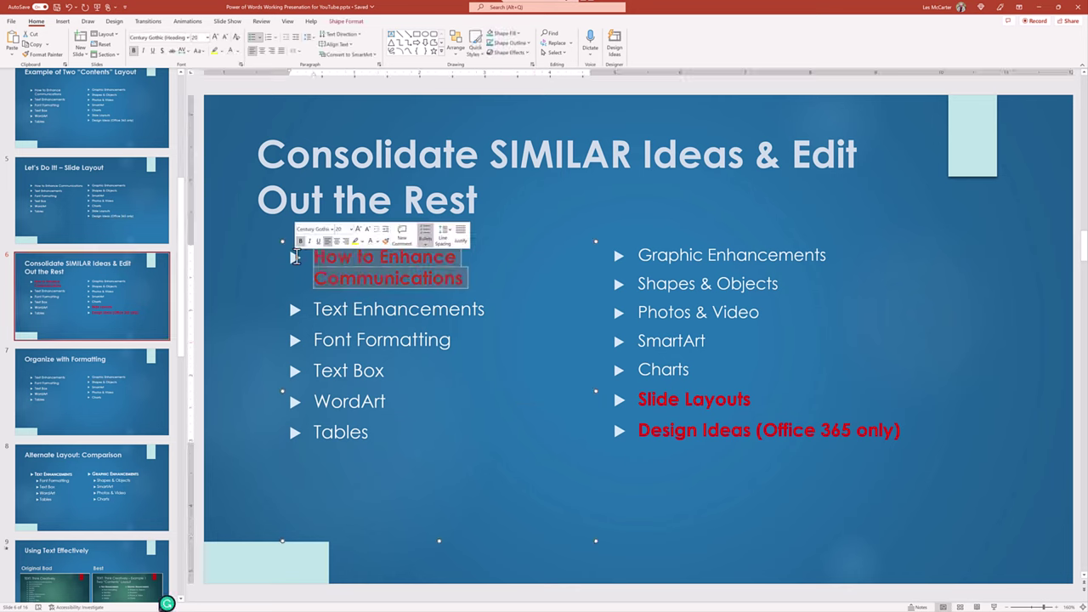
pyautogui.press('Delete')
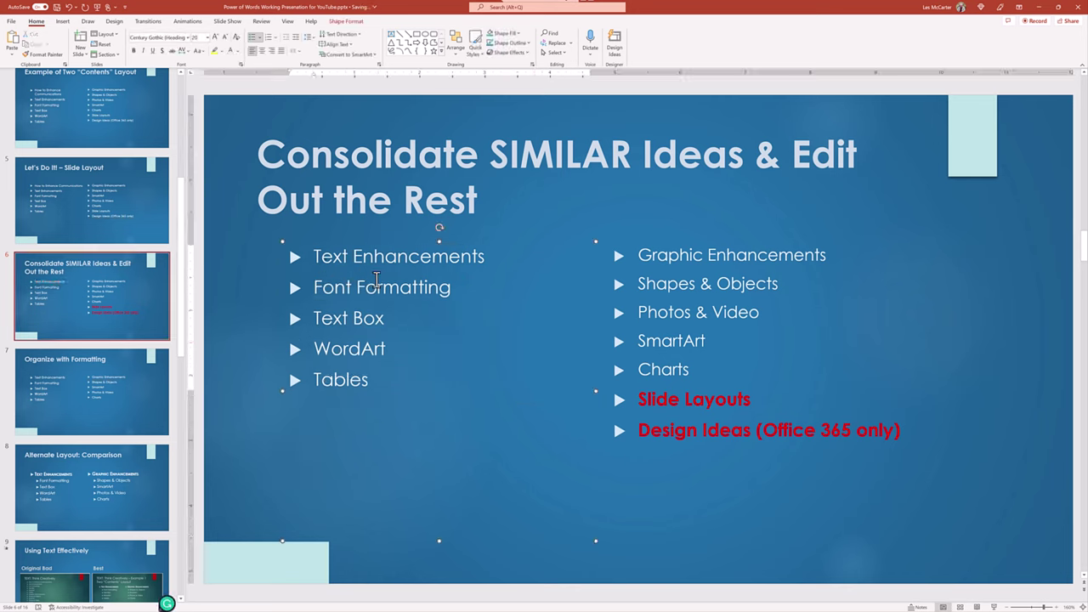
# - Delete the red "Slide Layouts" and "Design Ideas (Office 365 only)" bullets together with the leftover empty bullet
pyautogui.click(896, 431)
pyautogui.moveTo(897, 431); pyautogui.dragTo(638, 399)
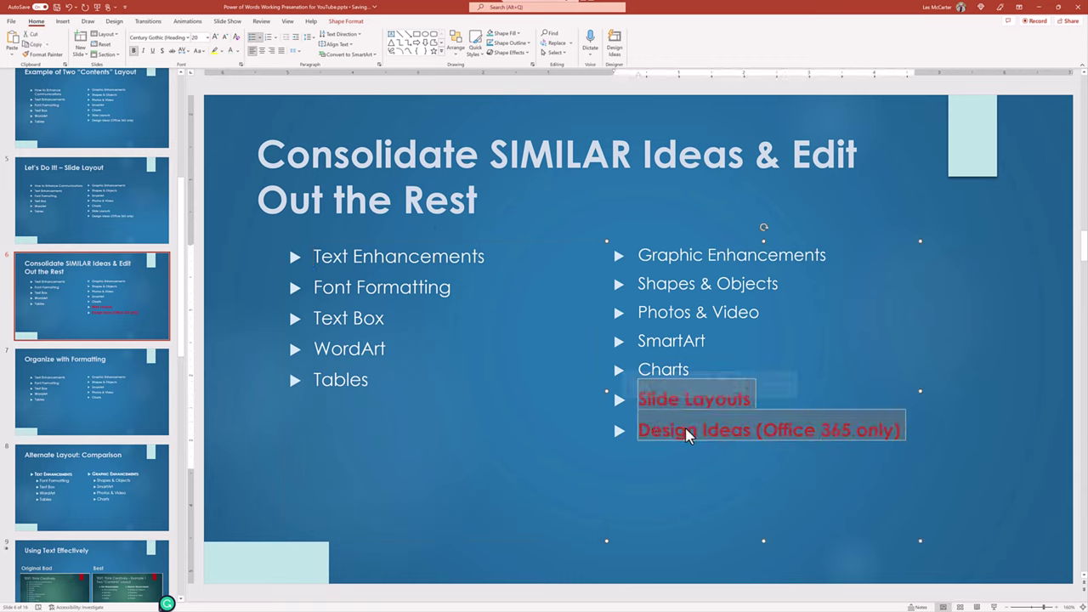
pyautogui.press('Delete')
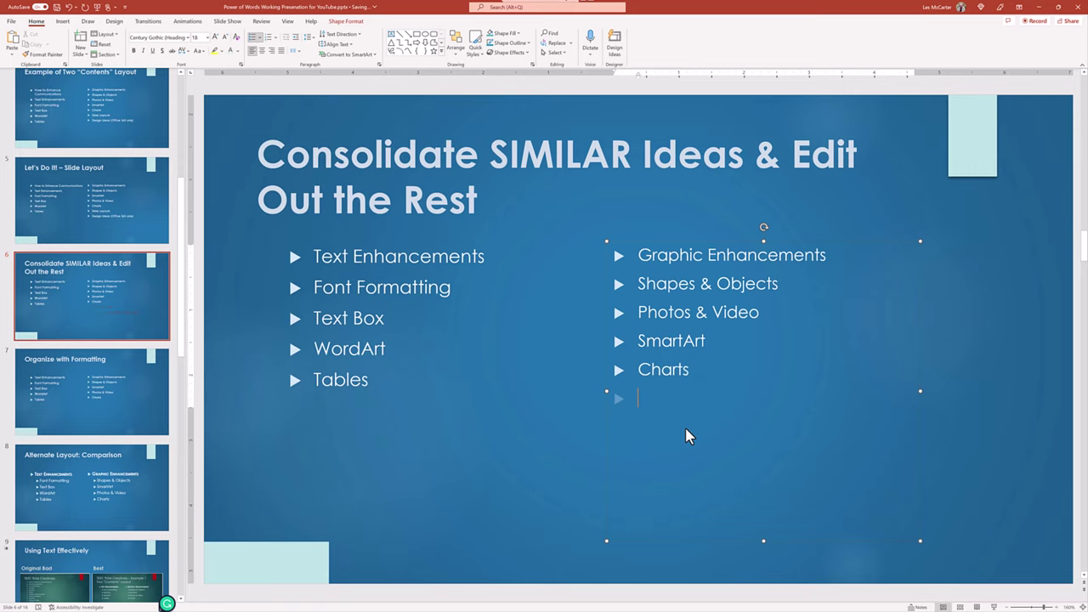
pyautogui.press('BackSpace')
pyautogui.click(533, 498)
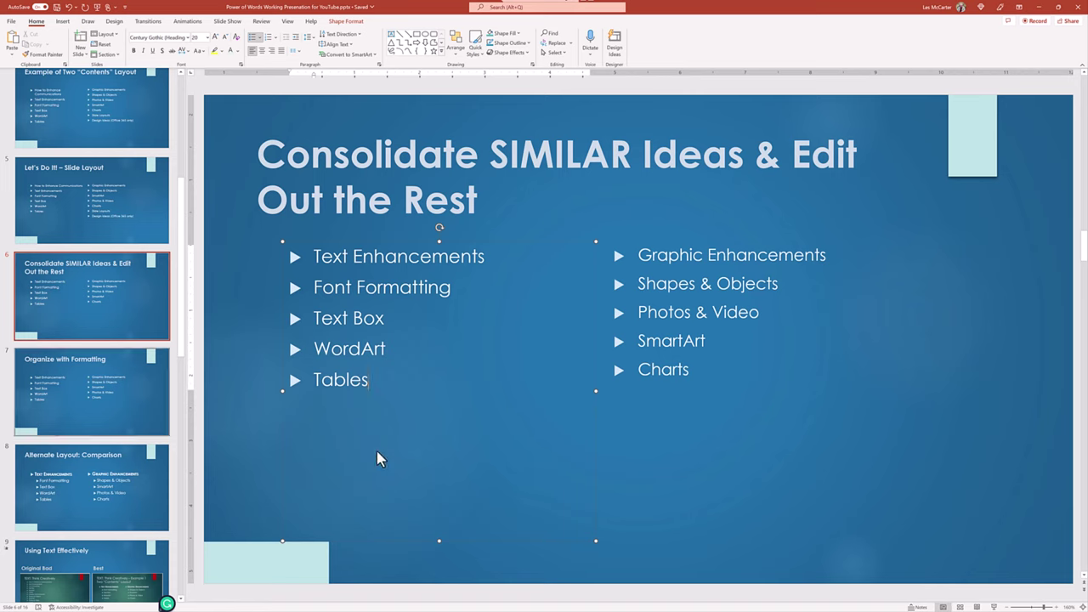
# - On the "Organize with Formatting" slide, indent Font Formatting, Text Box, WordArt and Tables one level under Text Enhancements
pyautogui.click(72, 383)
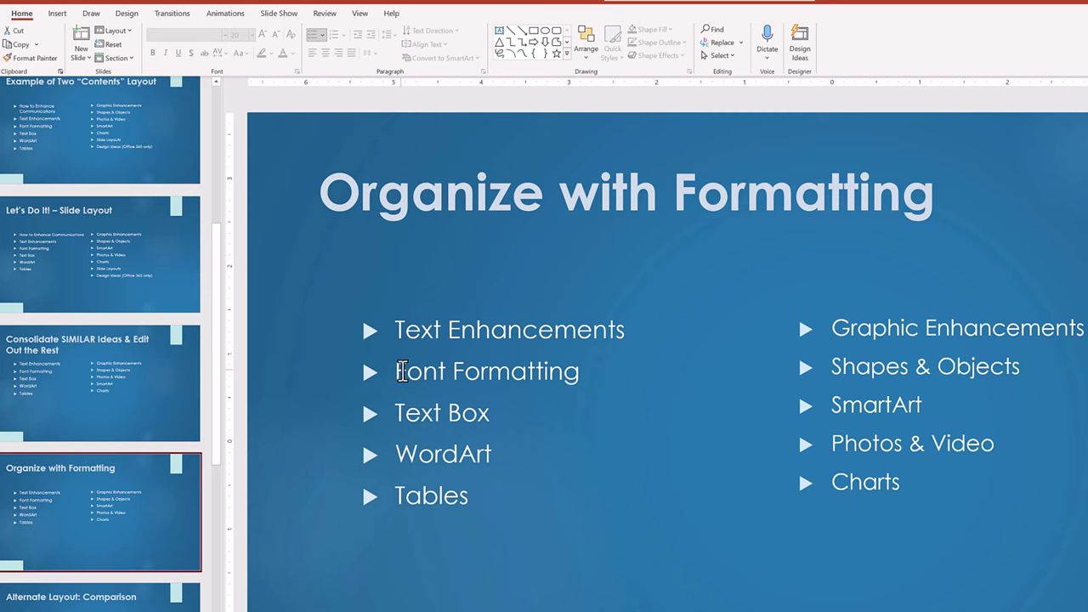
pyautogui.moveTo(396, 372); pyautogui.dragTo(506, 498)
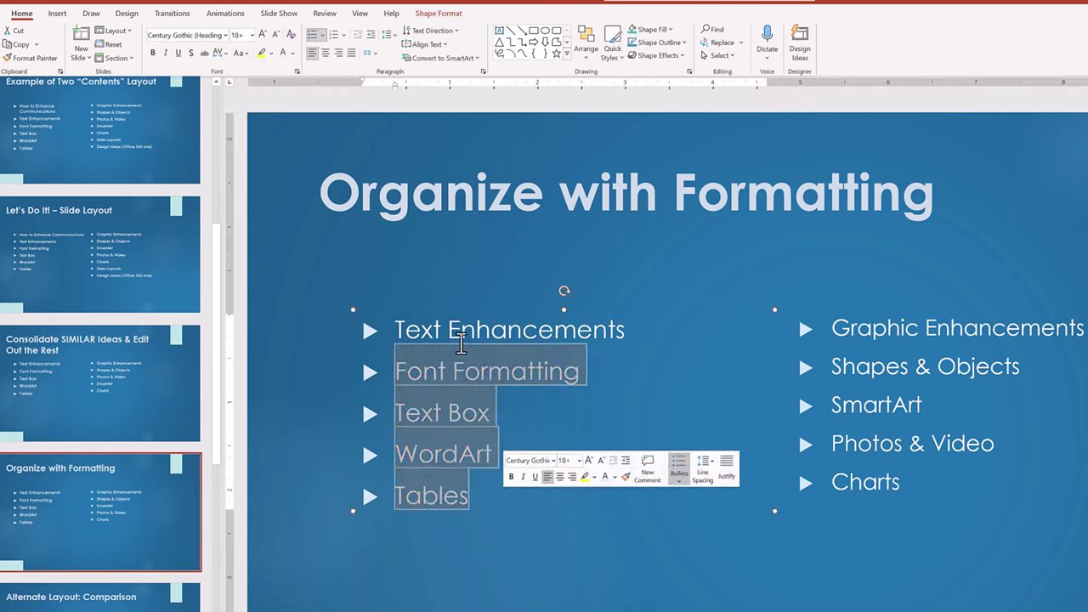
pyautogui.click(374, 44)
# - Indent Shapes & Objects, SmartArt, Photos & Video and Charts one level under Graphic Enhancements
pyautogui.click(905, 485)
pyautogui.moveTo(905, 484); pyautogui.dragTo(832, 367)
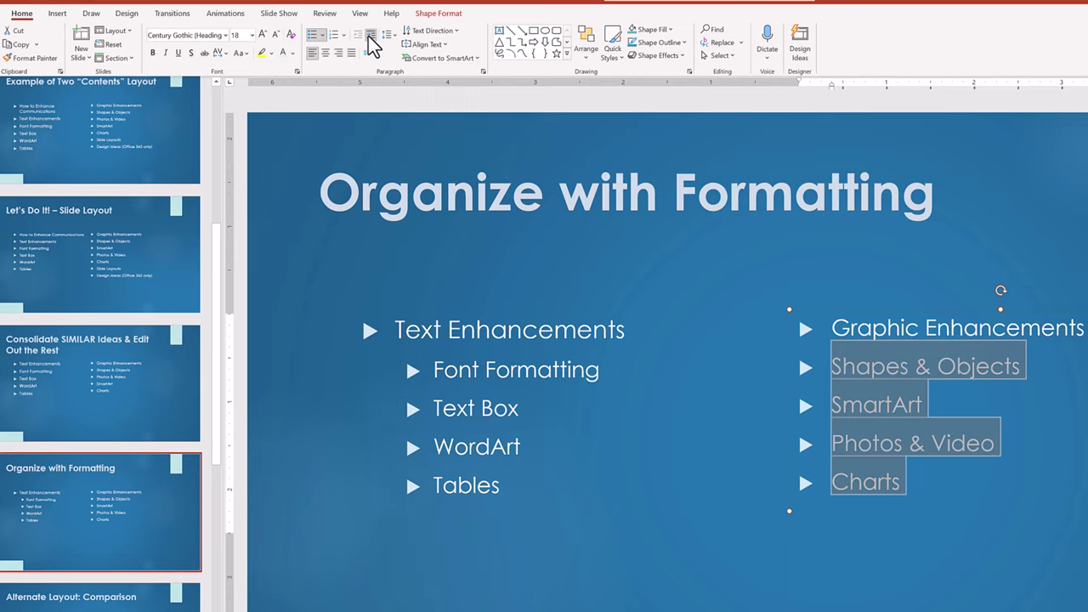
pyautogui.click(370, 36)
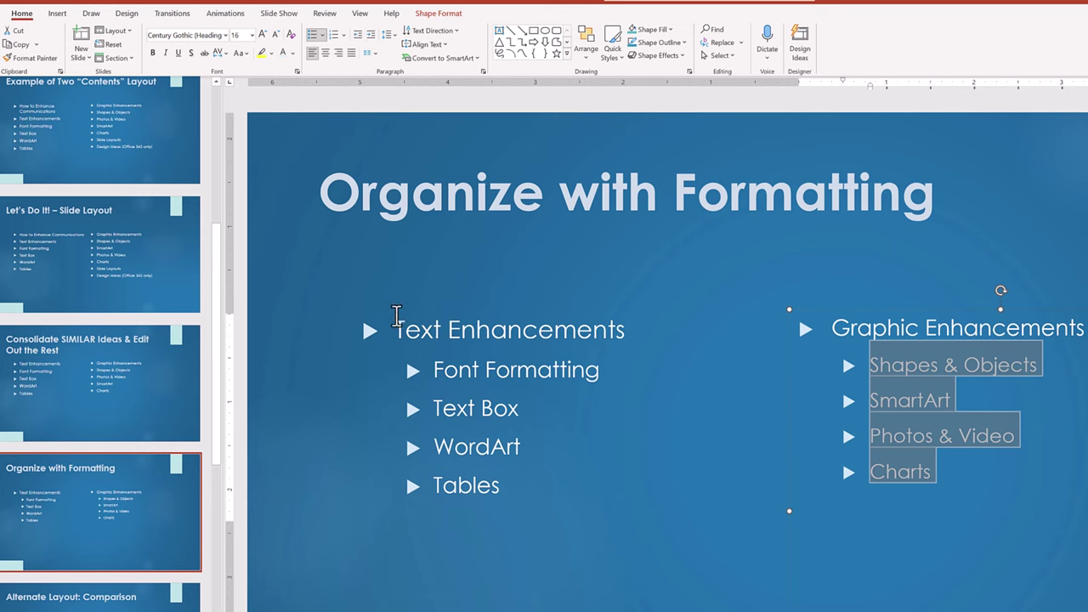
# - Format the Text Enhancements heading as bold, one font size larger and black
pyautogui.moveTo(396, 328); pyautogui.dragTo(647, 327)
pyautogui.click(653, 308)
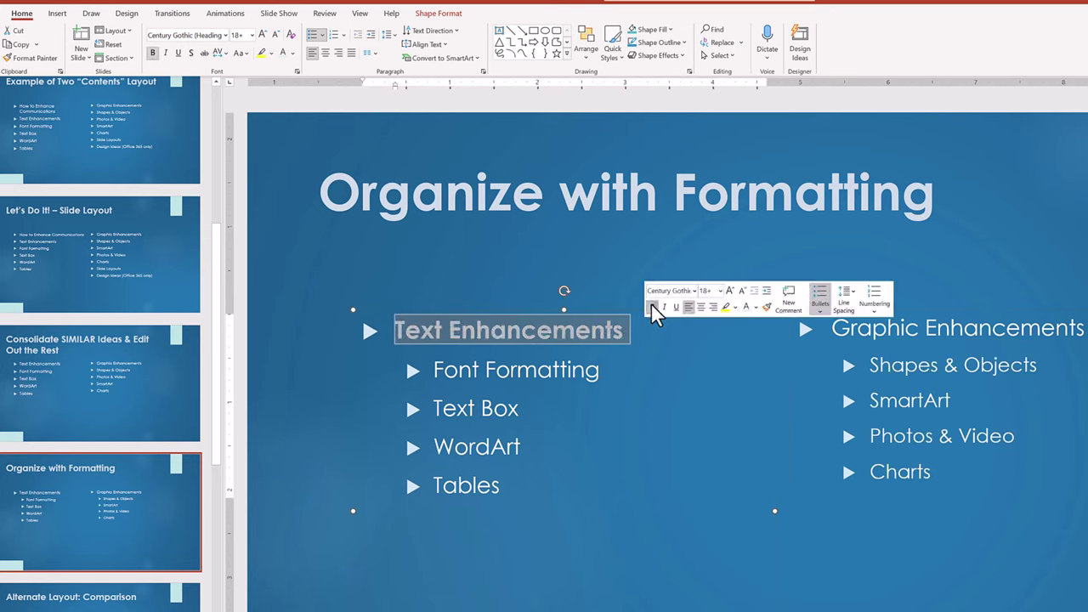
pyautogui.click(730, 292)
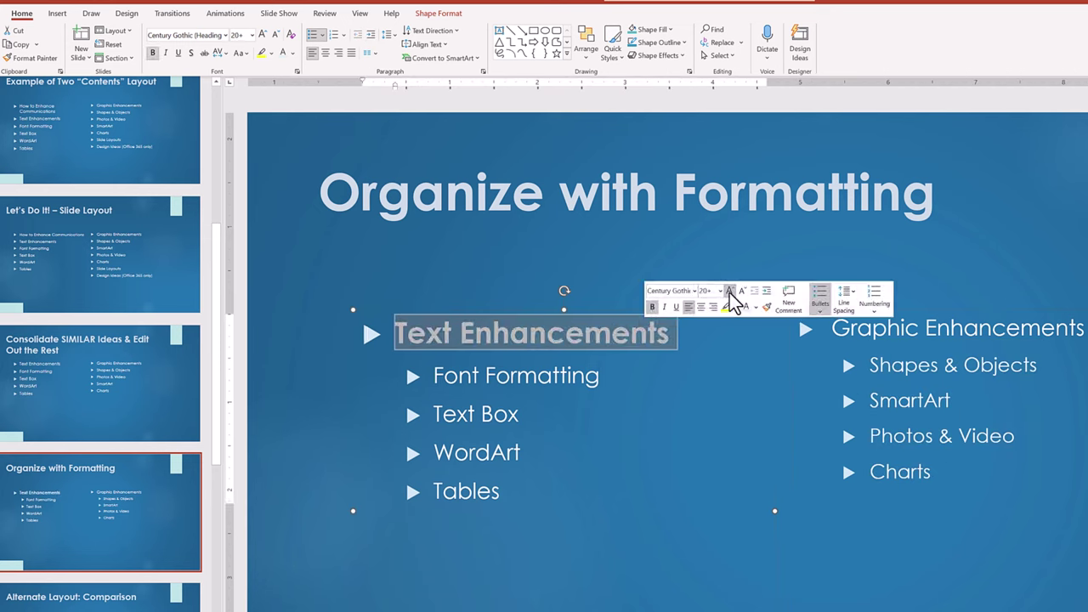
pyautogui.click(756, 307)
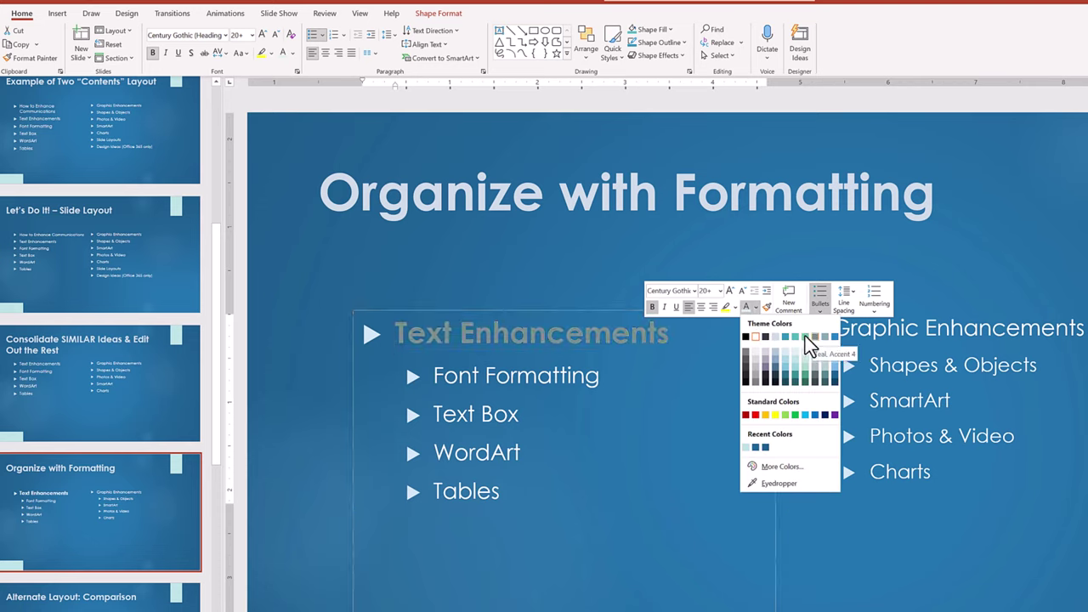
pyautogui.click(745, 335)
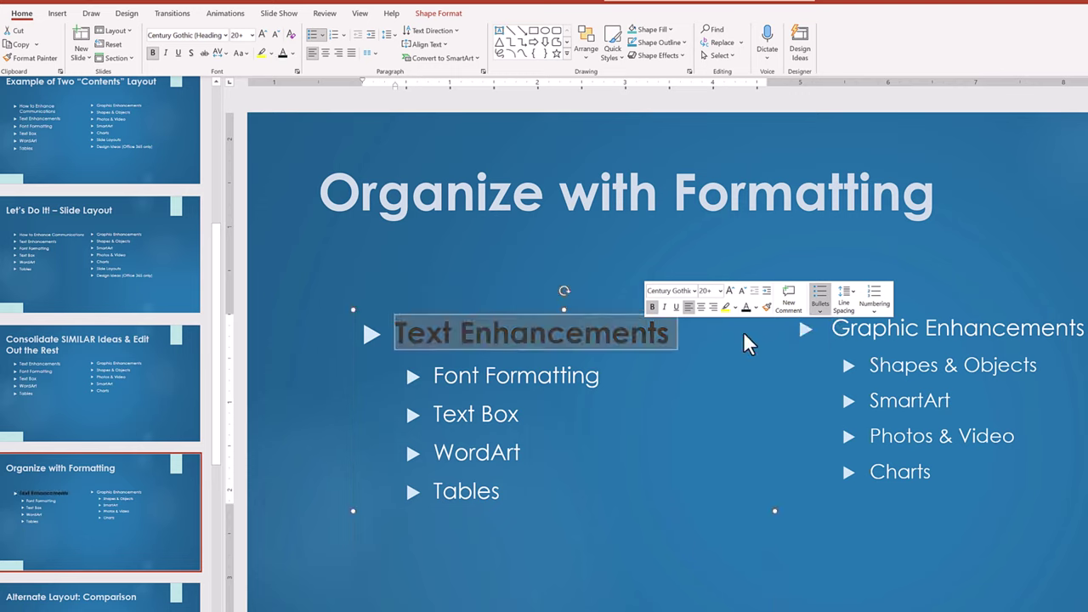
pyautogui.click(834, 510)
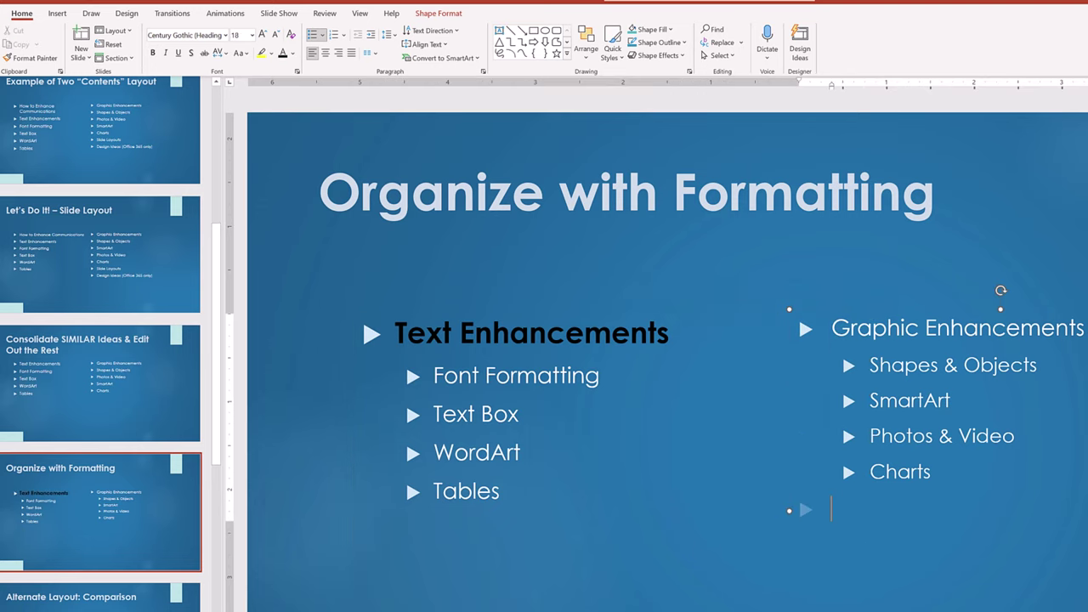
# - Copy the Text Enhancements heading's formatting onto the Graphic Enhancements heading with Format Painter
pyautogui.moveTo(396, 333); pyautogui.dragTo(626, 333)
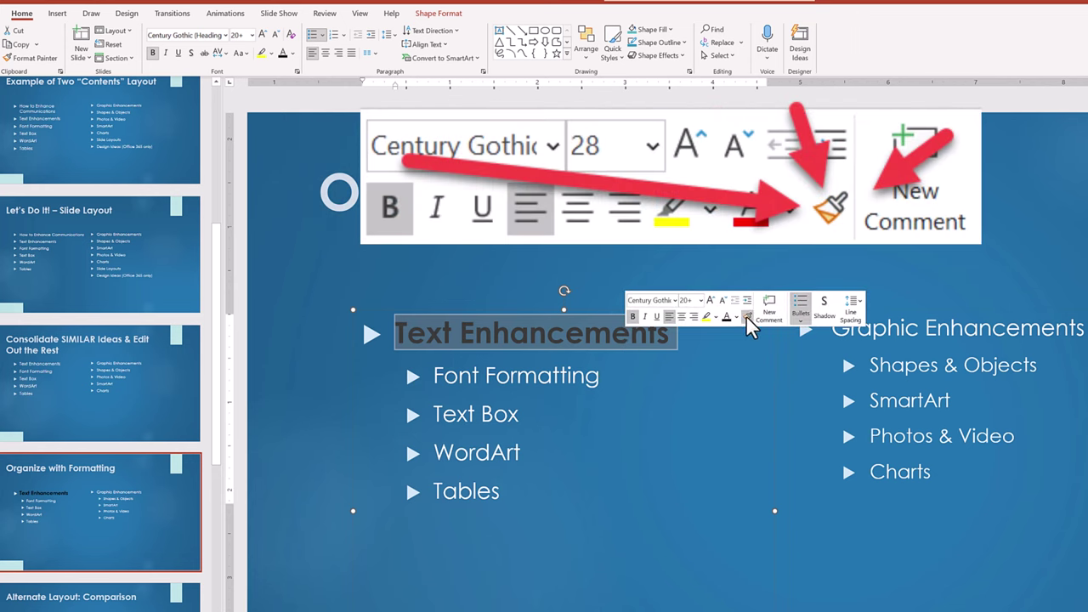
pyautogui.click(747, 317)
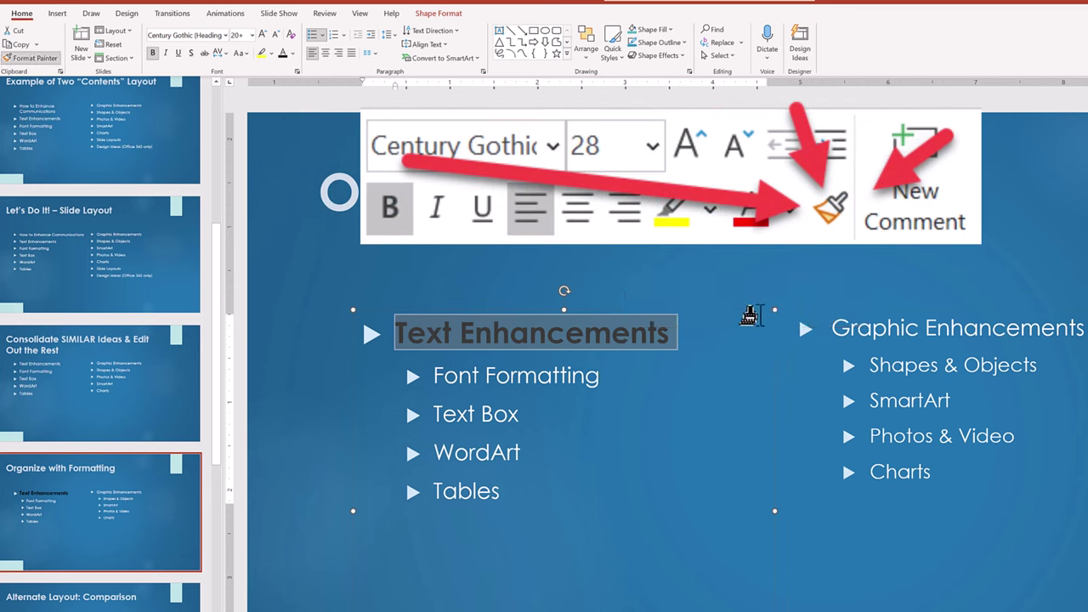
pyautogui.moveTo(1067, 327); pyautogui.dragTo(842, 323)
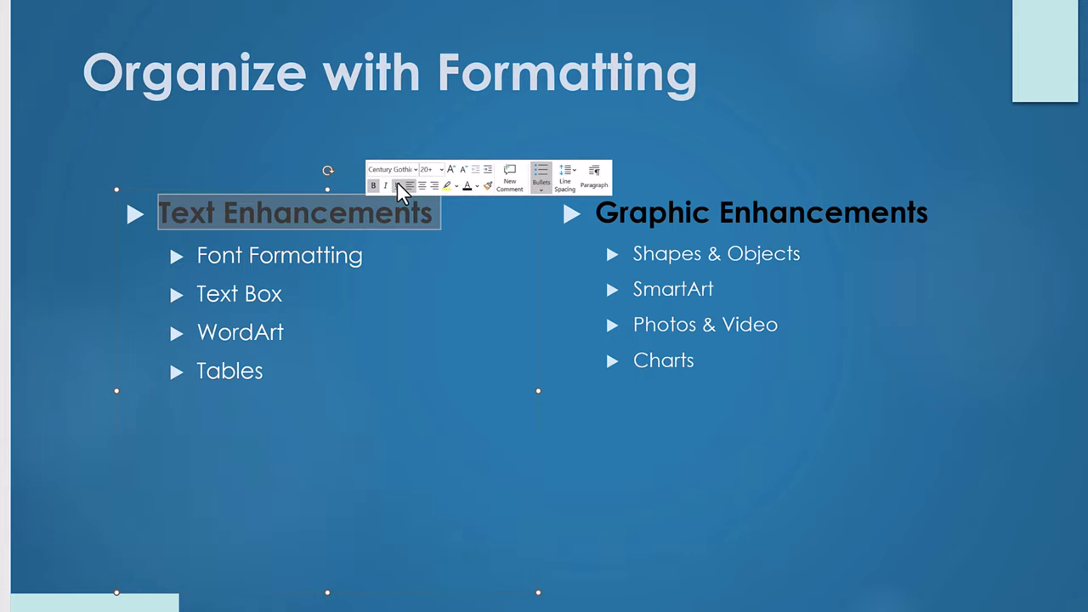
# - Underline the Text Enhancements heading on the Organize with Formatting slide
pyautogui.click(398, 184)
pyautogui.click(67, 479)
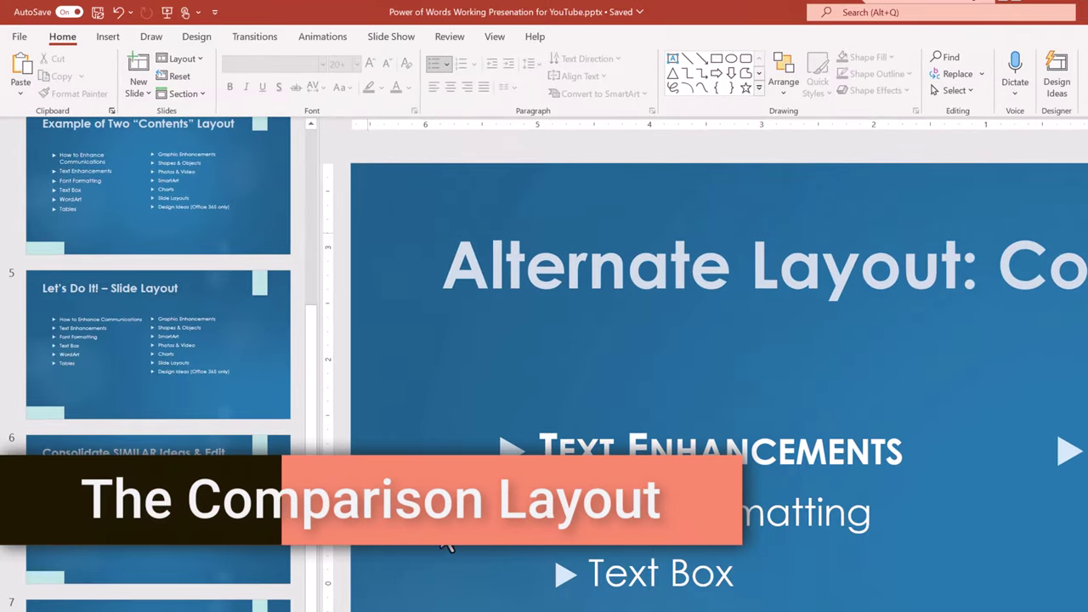
# - Apply the Comparison layout to the "Alternate Layout: Comparison" slide and enter "Text Enhancements" as the first column's heading
pyautogui.click(200, 60)
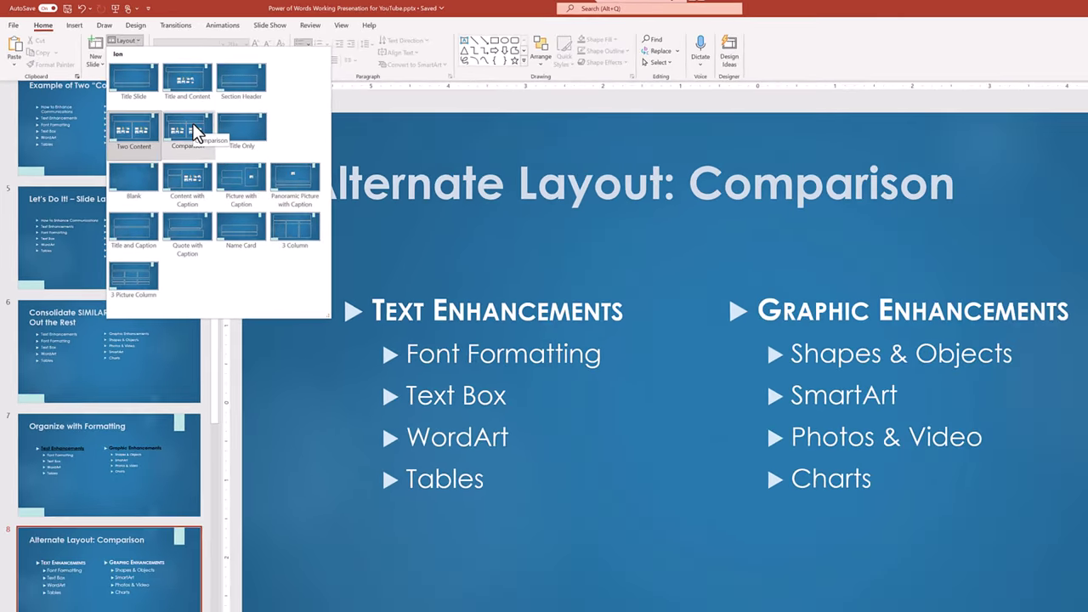
pyautogui.click(279, 177)
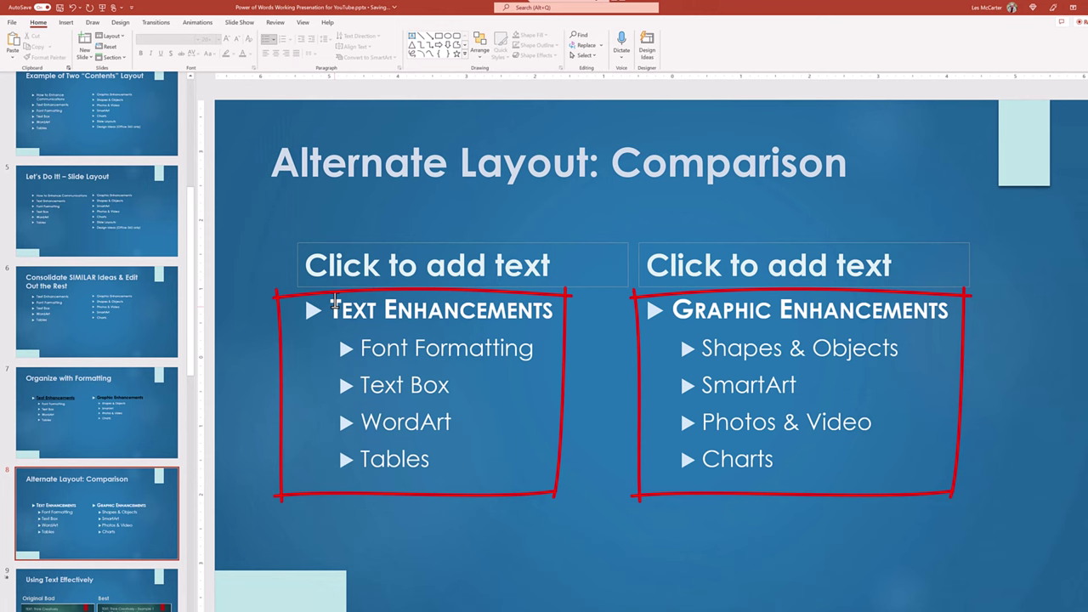
pyautogui.click(334, 268)
pyautogui.write('Tex')
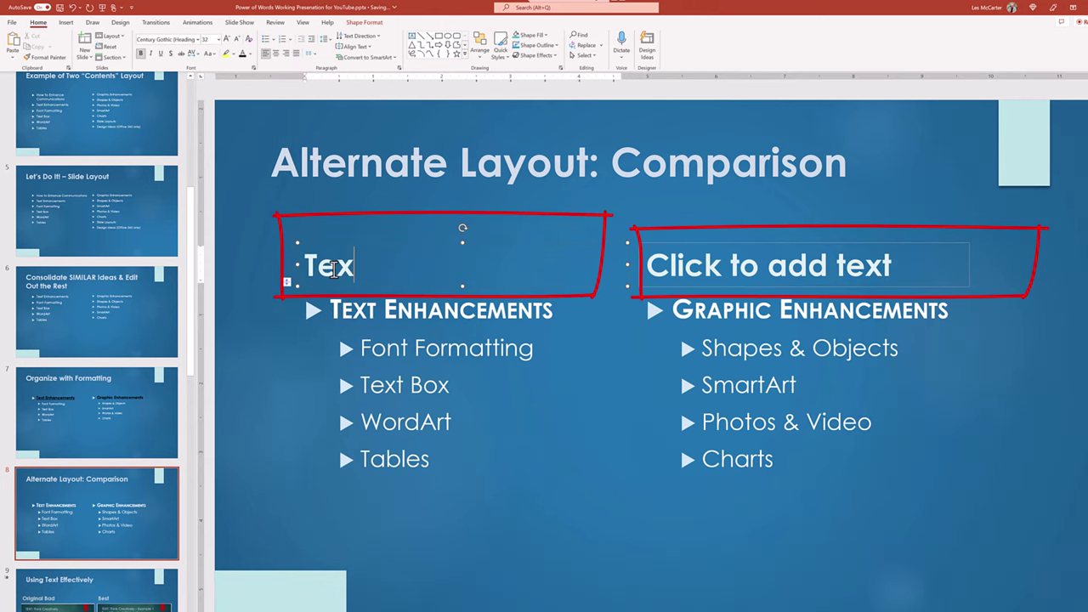
pyautogui.write('t Enhancements')
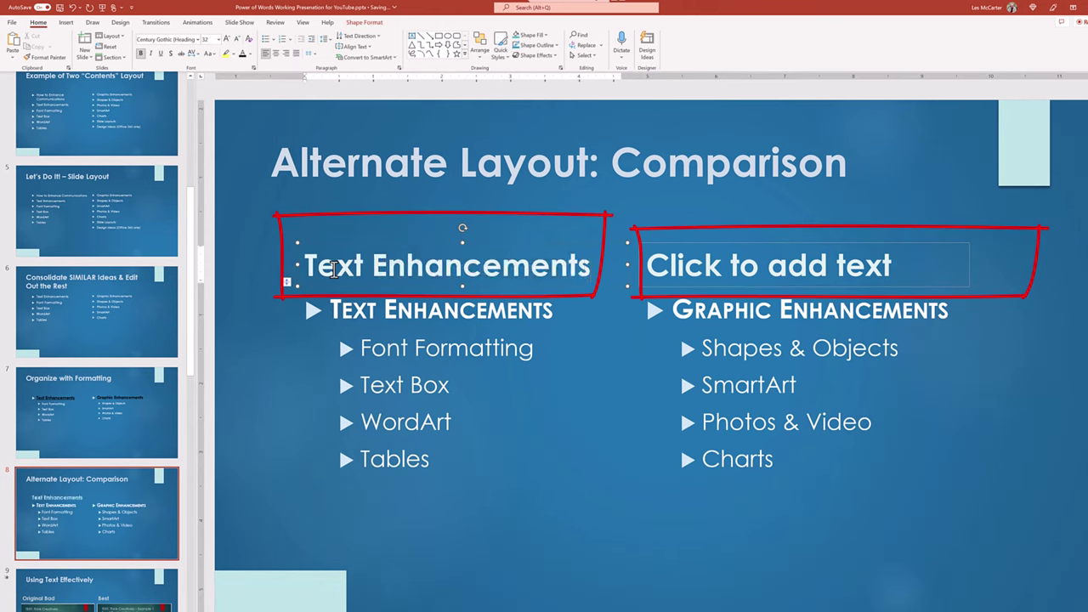
# - Enter "Graphic Enhancements" as the second column's heading and widen its placeholder so the heading fits on one line
pyautogui.click(680, 264)
pyautogui.write('Graphic')
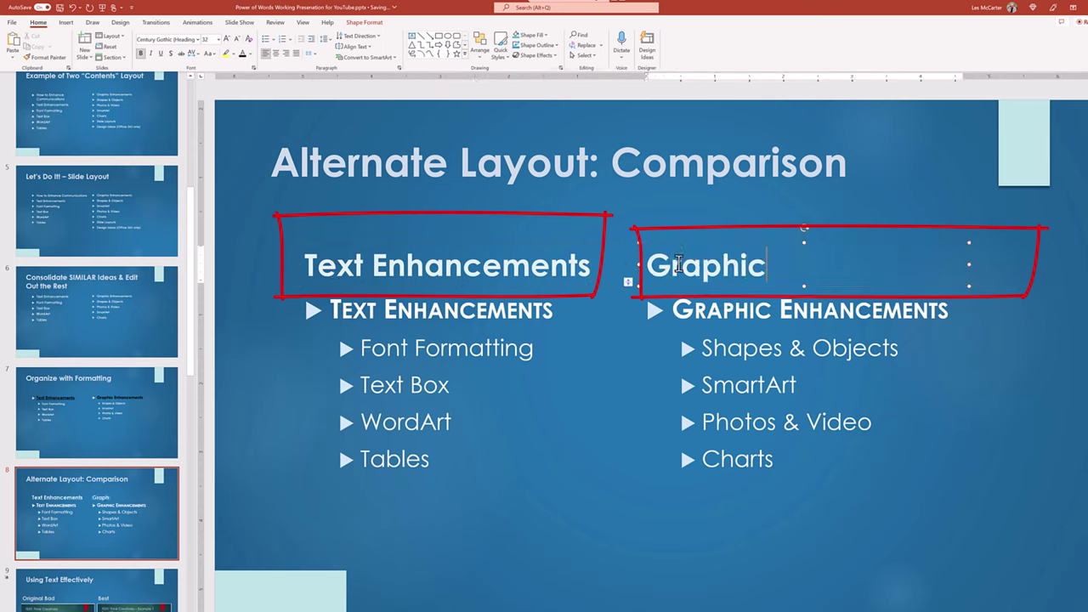
pyautogui.write(' Enhancements')
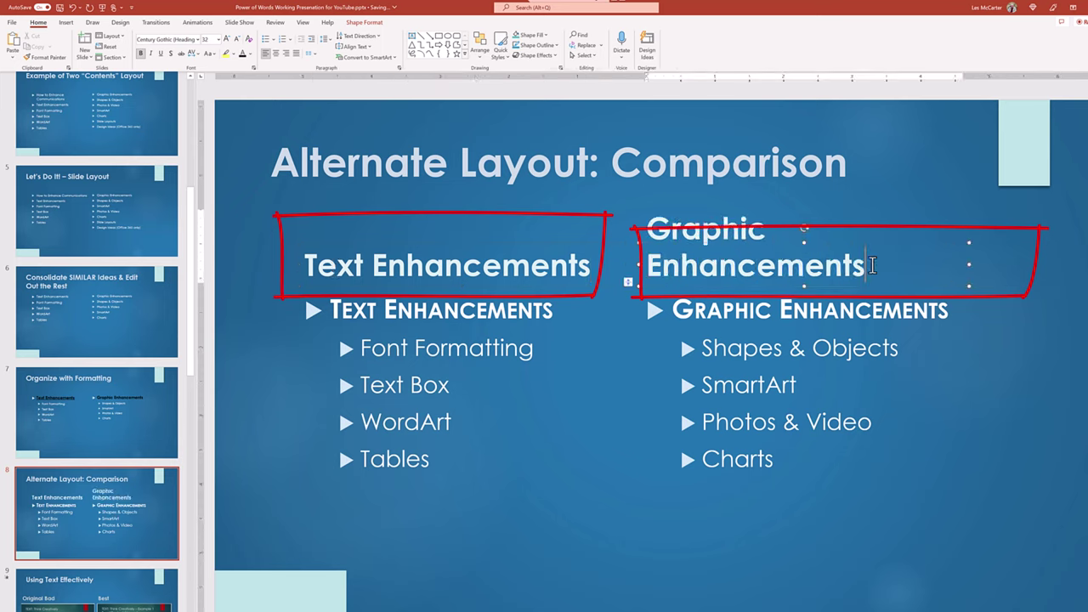
pyautogui.moveTo(969, 265); pyautogui.dragTo(1021, 263)
# - Delete the leftover Text Enhancements and Graphic Enhancements bullets from the two content lists below the new headings
pyautogui.click(468, 336)
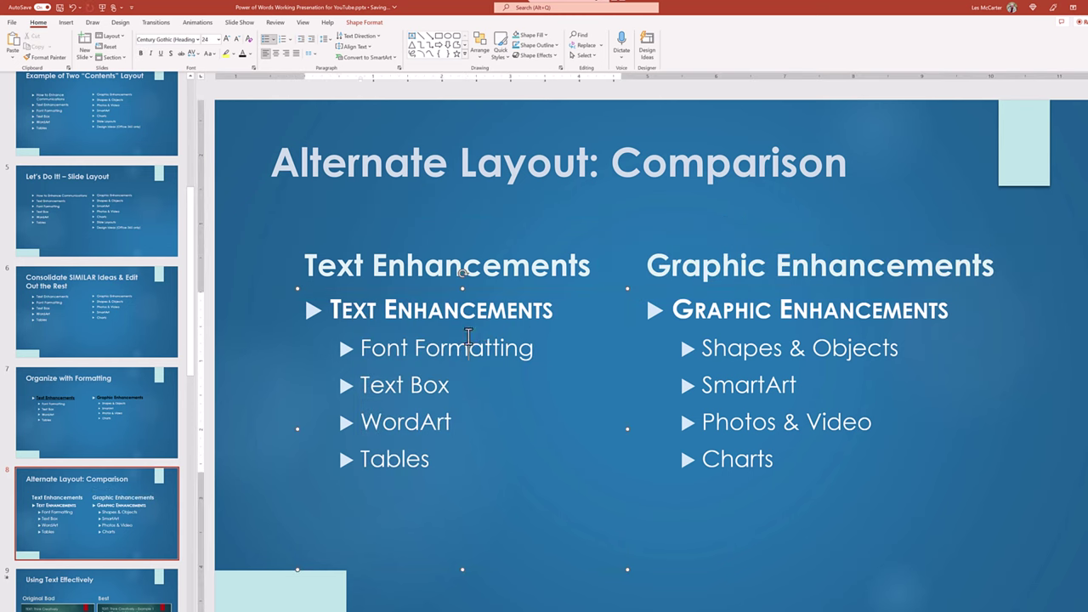
pyautogui.tripleClick(520, 308)
pyautogui.press('Delete')
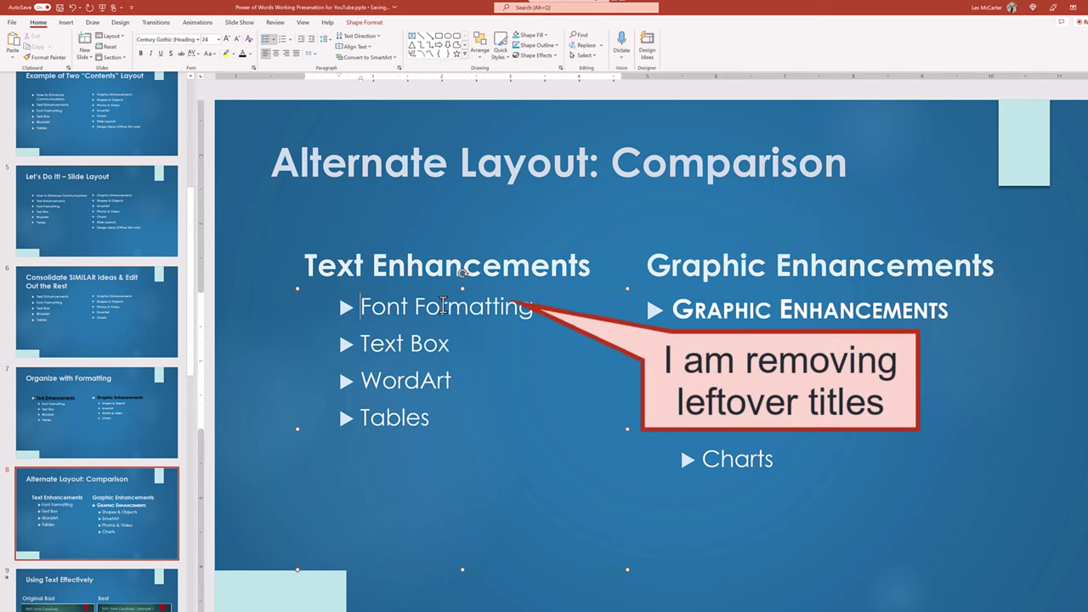
pyautogui.tripleClick(703, 307)
pyautogui.press('Delete')
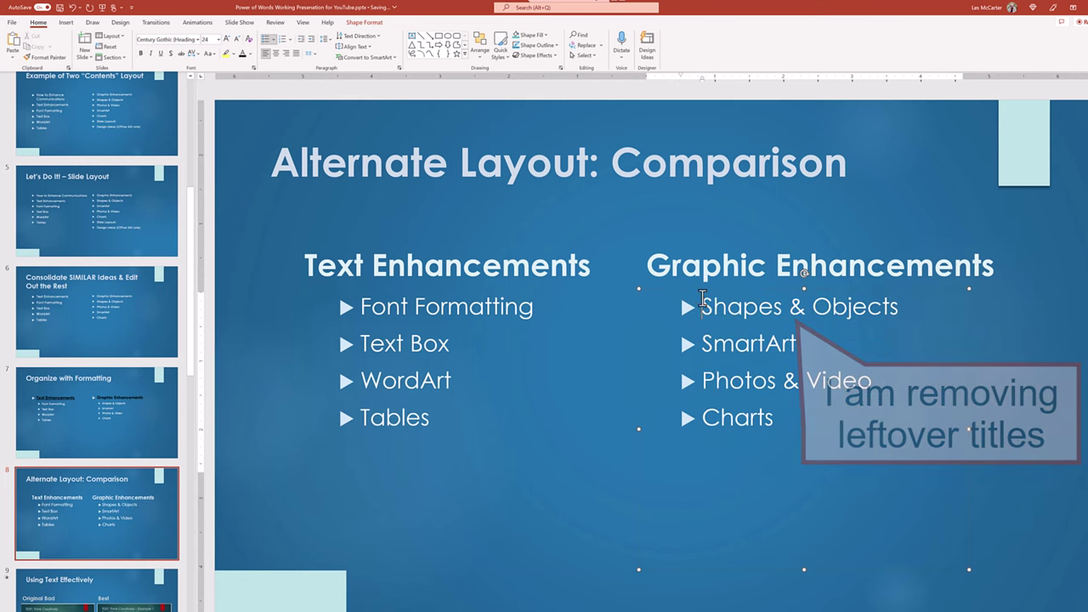
pyautogui.click(1019, 378)
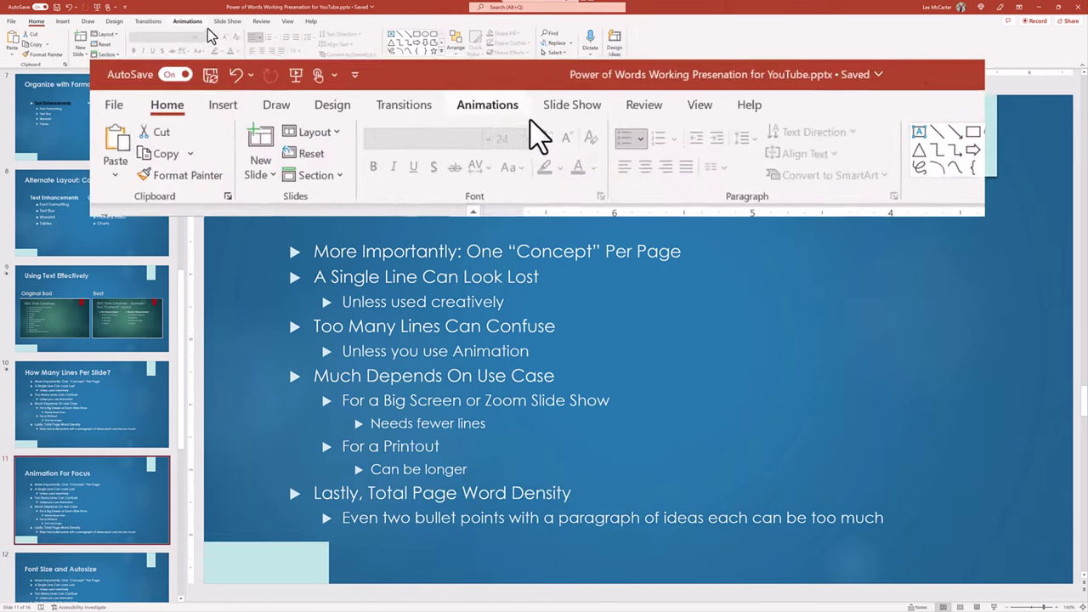
# - Try the Float In animation on the whole bullet placeholder of the Animation For Focus slide, and undo it
pyautogui.click(189, 23)
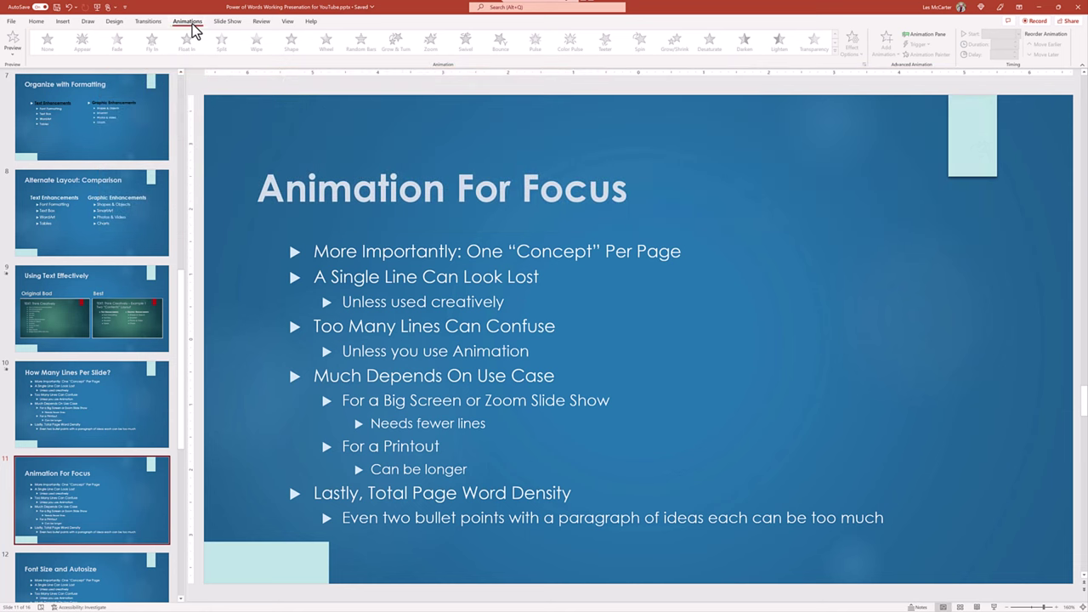
pyautogui.click(317, 242)
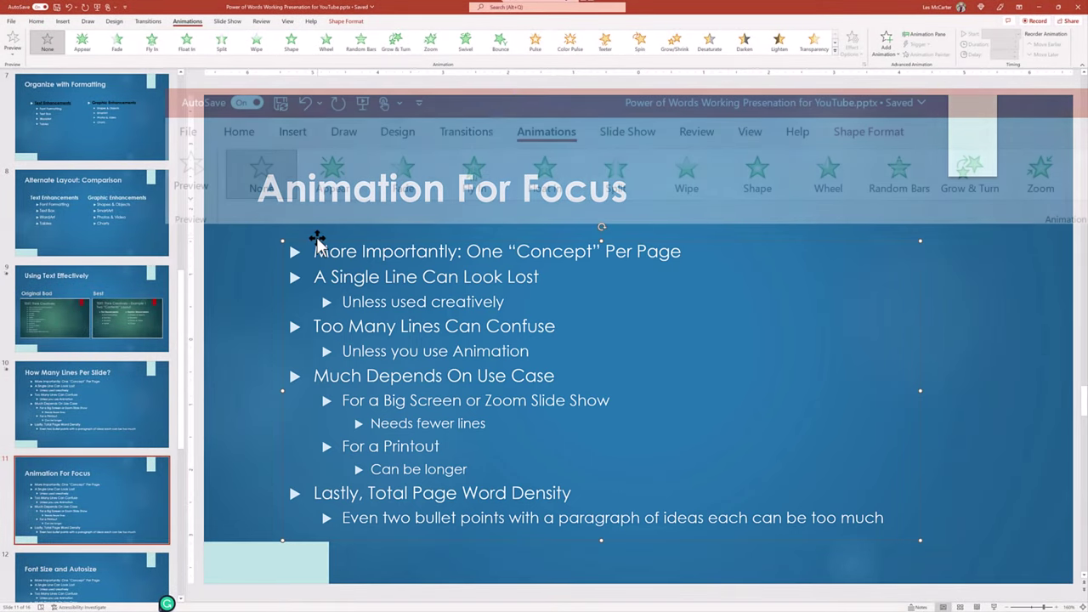
pyautogui.click(188, 43)
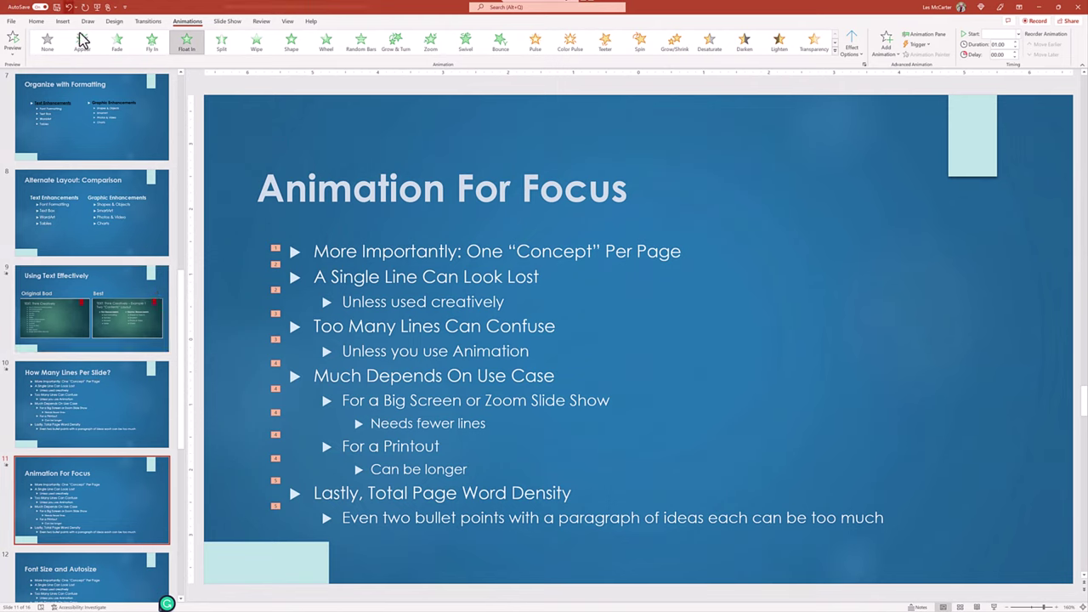
pyautogui.click(70, 7)
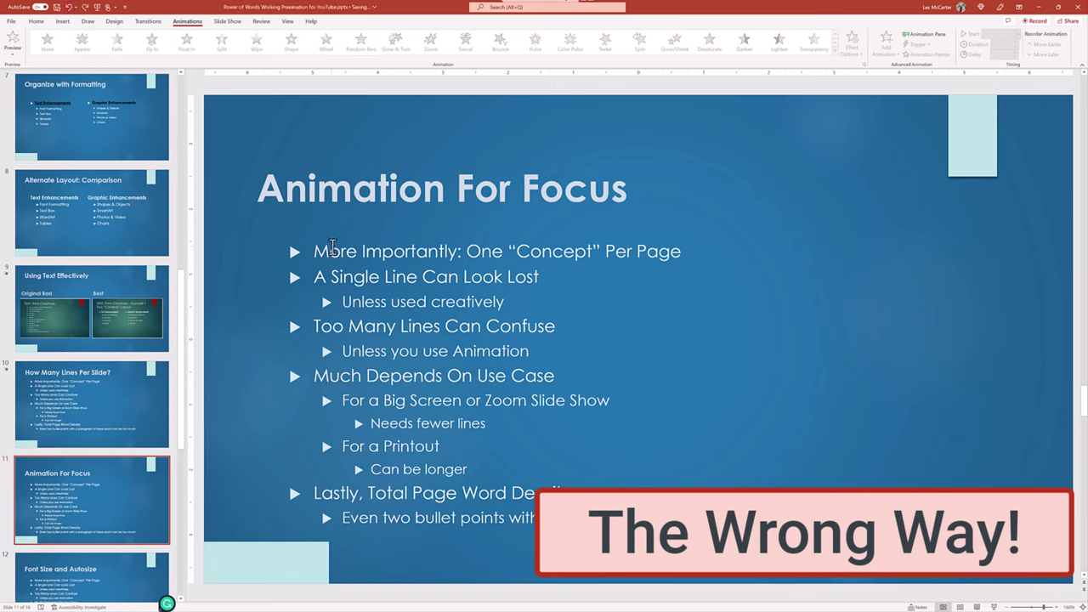
# - Try the Float In animation on the selected text of all bullet lines instead of the placeholder, and undo it
pyautogui.click(317, 249)
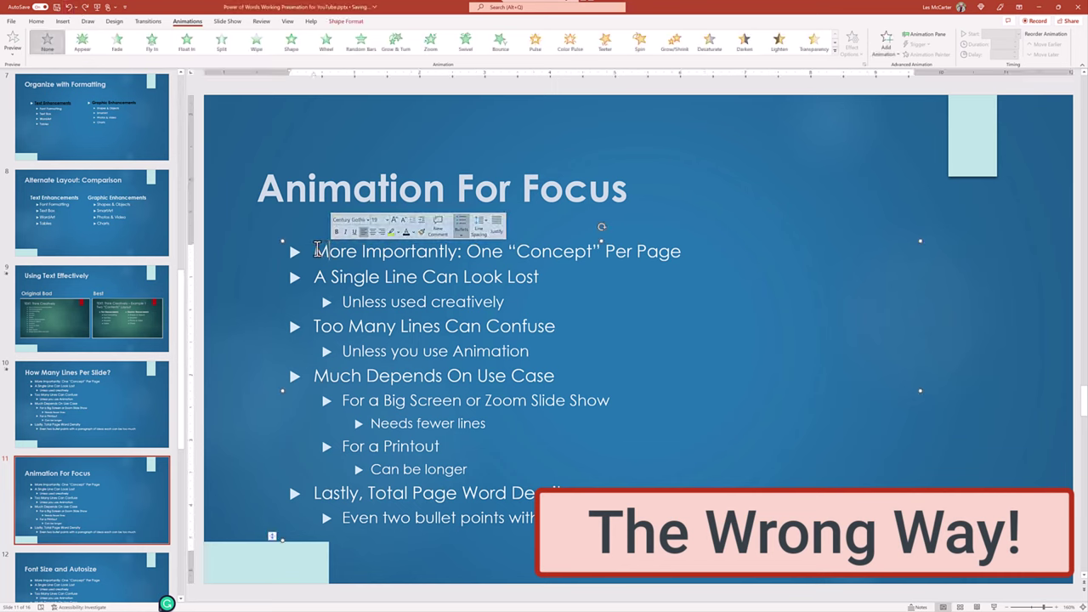
pyautogui.hotkey('shift', 'Down')
pyautogui.hotkey('shift', 'Down')
pyautogui.hotkey('shift', 'Down')
pyautogui.hotkey('shift', 'Down')
pyautogui.hotkey('shift', 'Down')
pyautogui.hotkey('shift', 'Down')
pyautogui.hotkey('shift', 'Down')
pyautogui.hotkey('shift', 'Down')
pyautogui.hotkey('shift', 'Down')
pyautogui.hotkey('shift', 'Down')
pyautogui.hotkey('shift', 'Down')
pyautogui.hotkey('shift', 'Down')
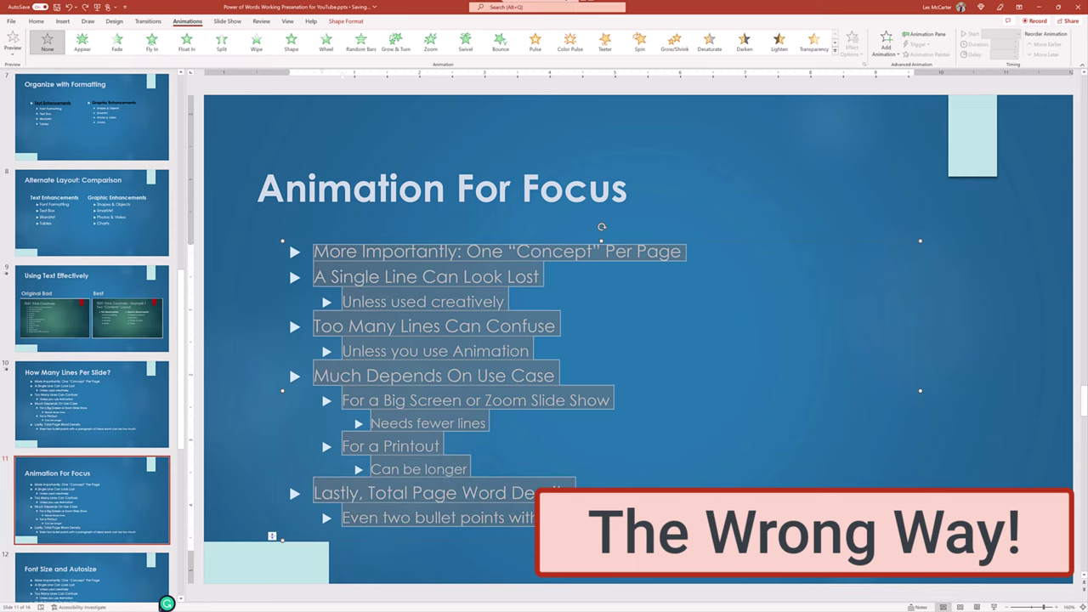
pyautogui.click(187, 47)
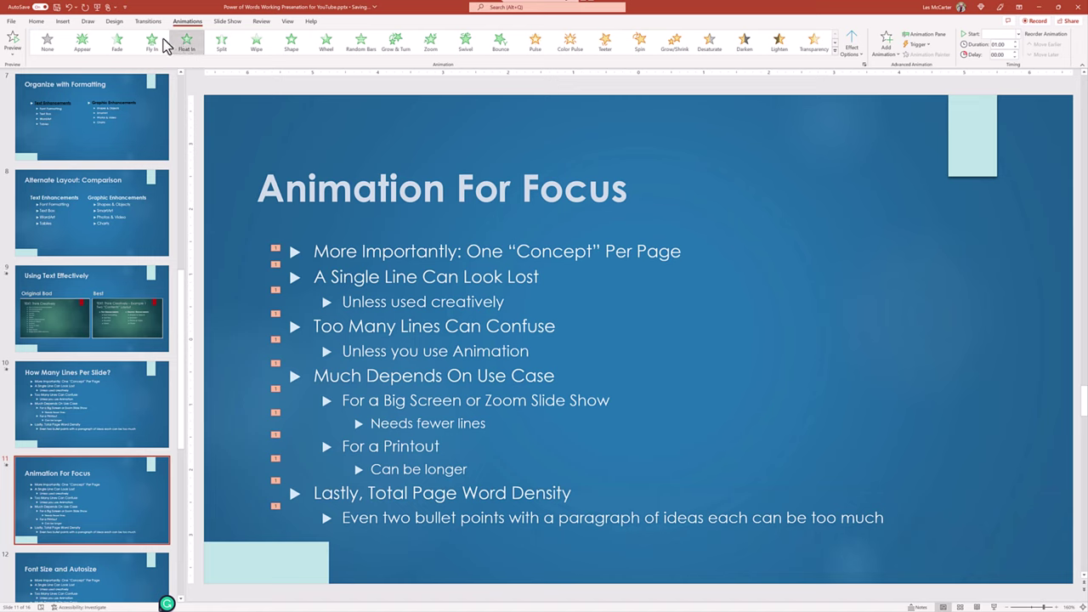
pyautogui.click(70, 7)
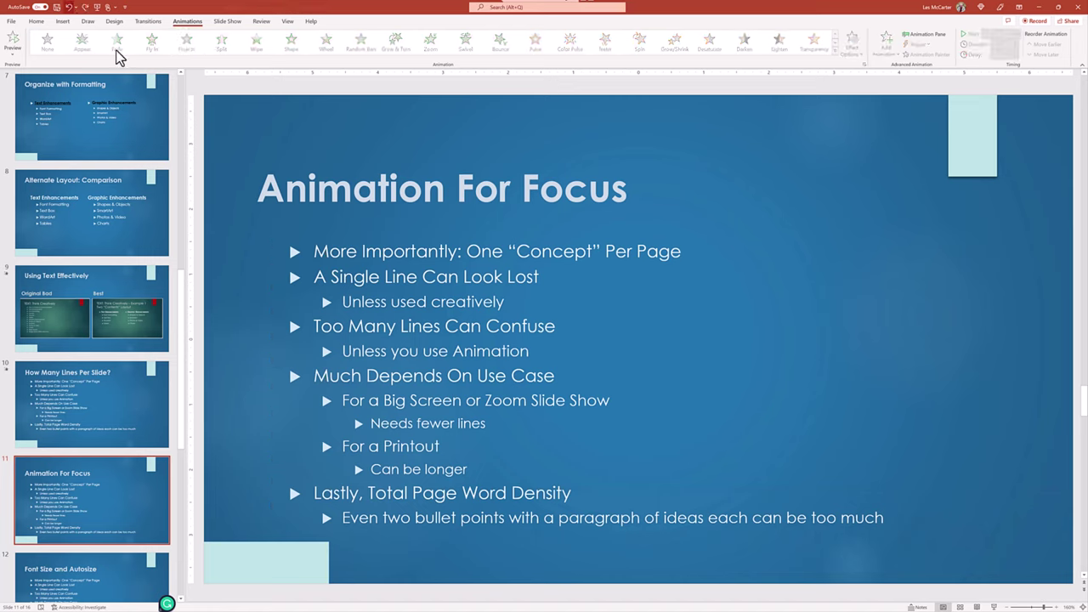
# - Apply the Fly In animation to the whole bullet placeholder on the Animation For Focus slide
pyautogui.click(316, 241)
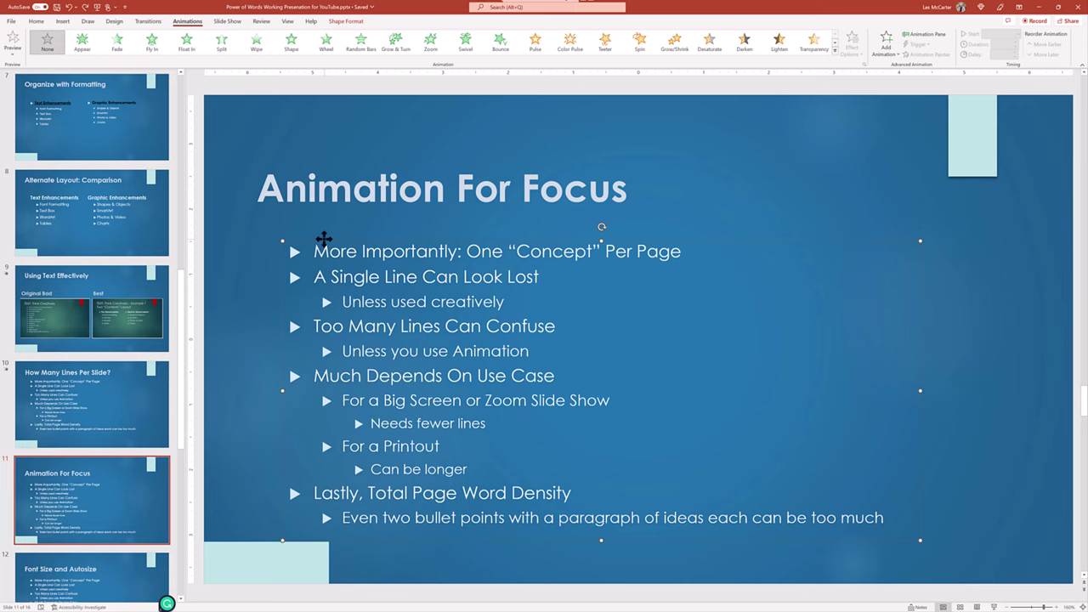
pyautogui.click(153, 46)
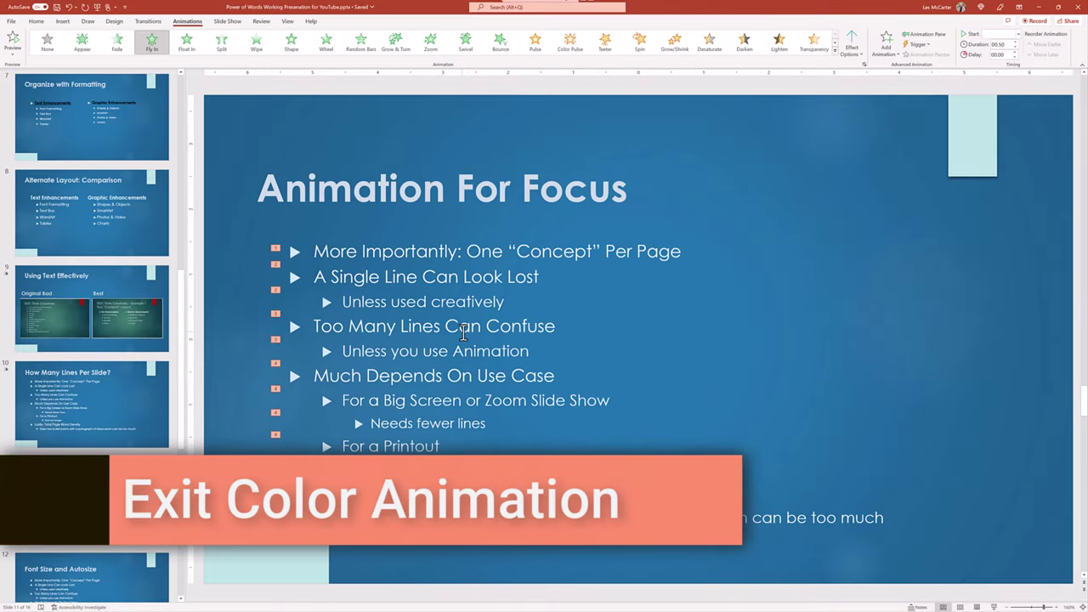
# - Open the effect options of the bullet placeholder's Fly In animation and show the After animation choices
pyautogui.click(459, 333)
pyautogui.click(498, 238)
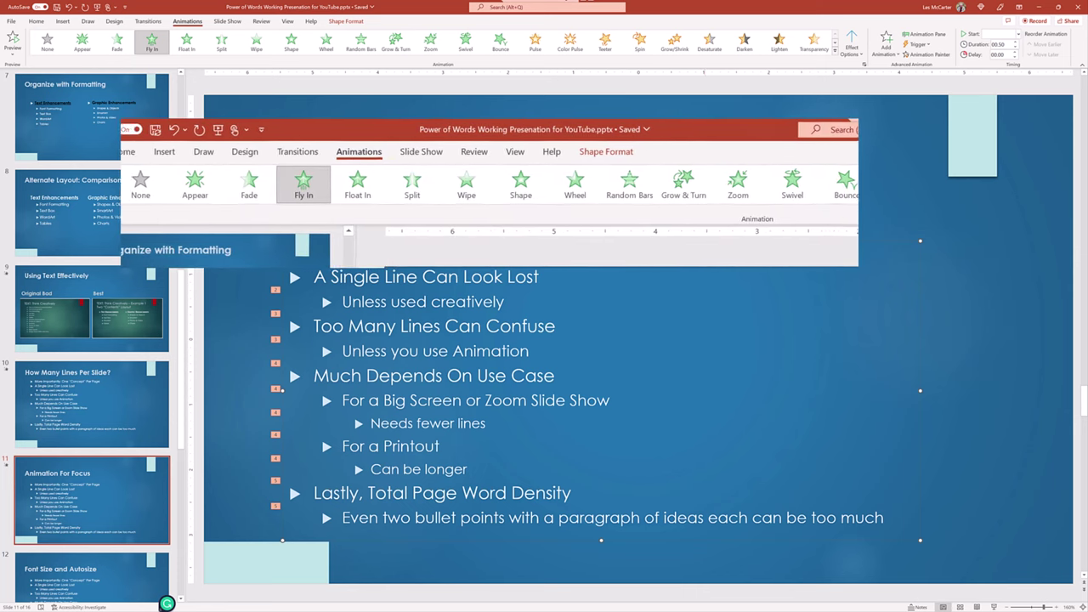
pyautogui.click(919, 36)
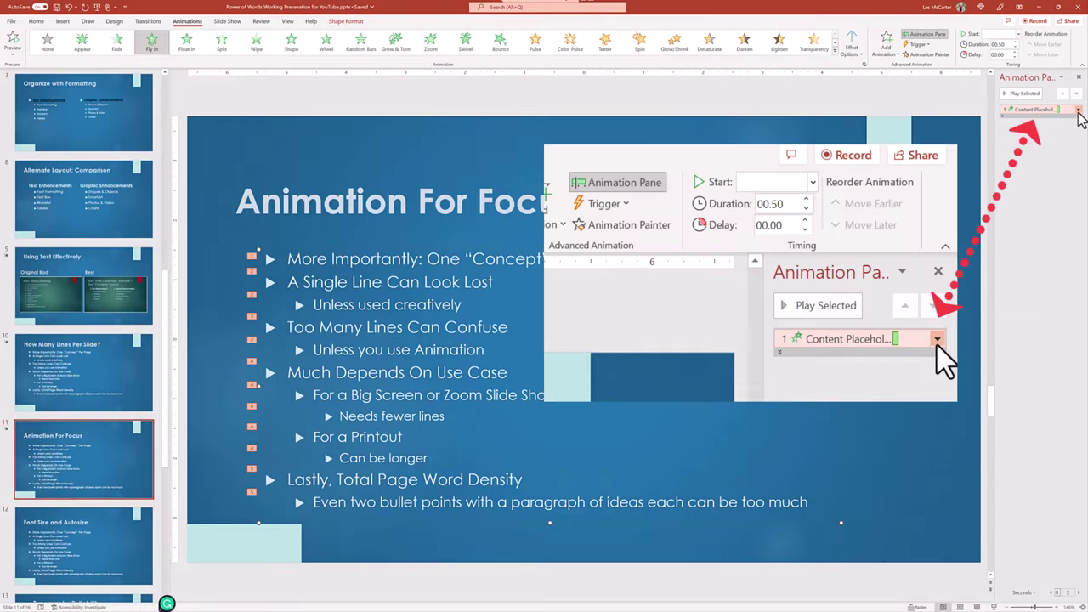
pyautogui.click(1078, 110)
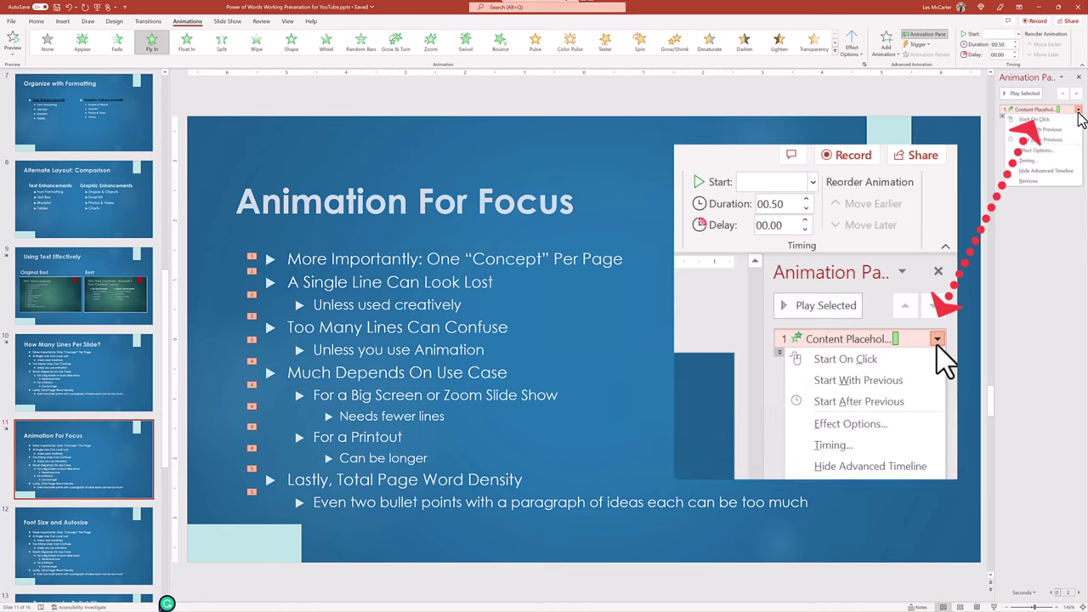
pyautogui.click(1037, 151)
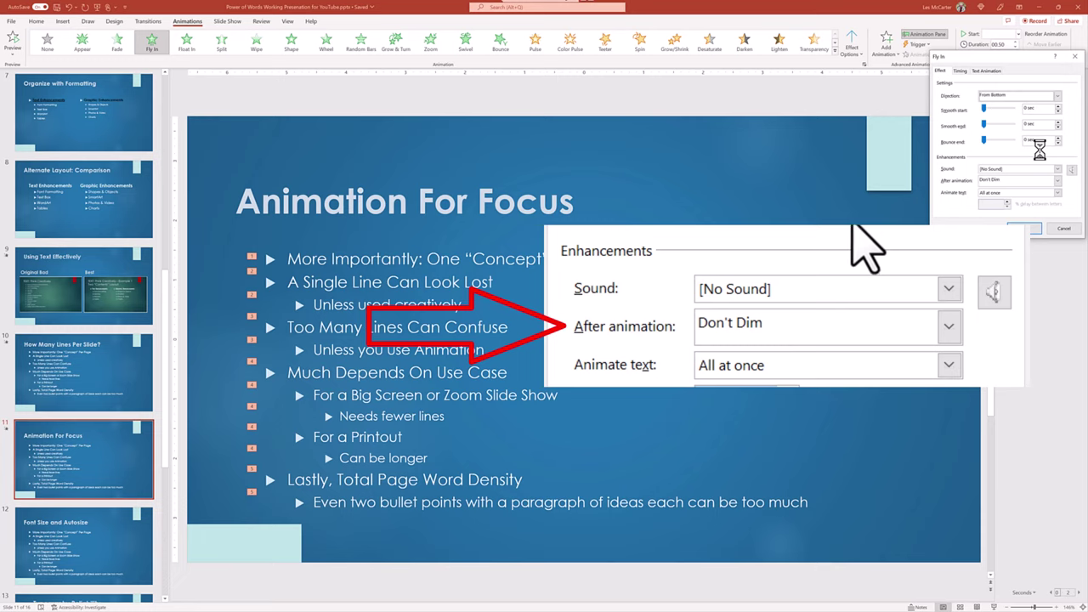
pyautogui.click(1055, 180)
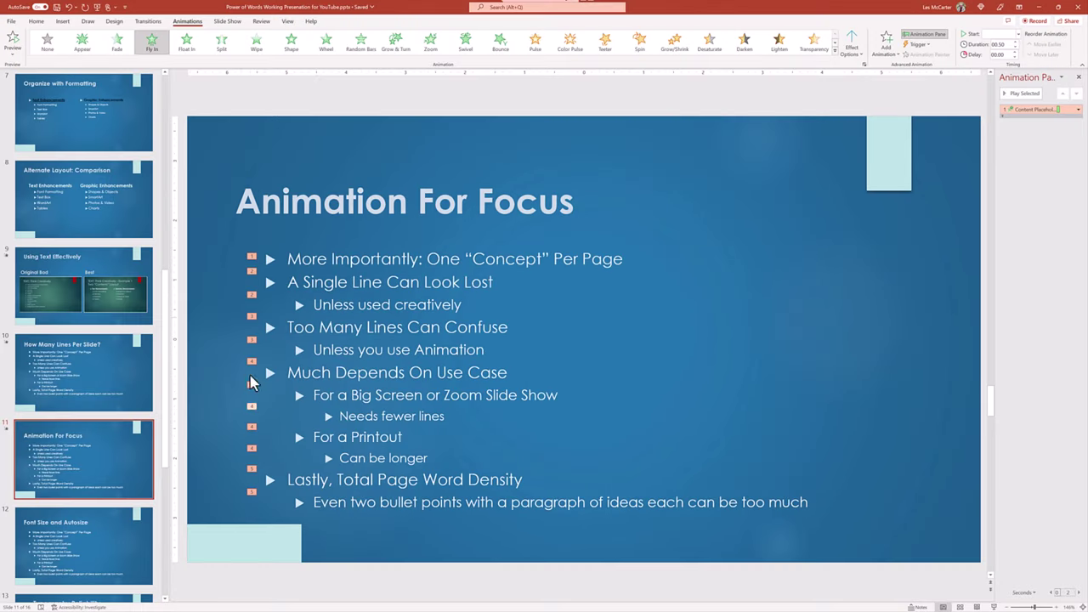
# - Go to the Font Size and Autosize slide and select the word "Importantly" in the first bullet
pyautogui.scroll(-3, 92, 521)
pyautogui.scroll(-3, 86, 517)
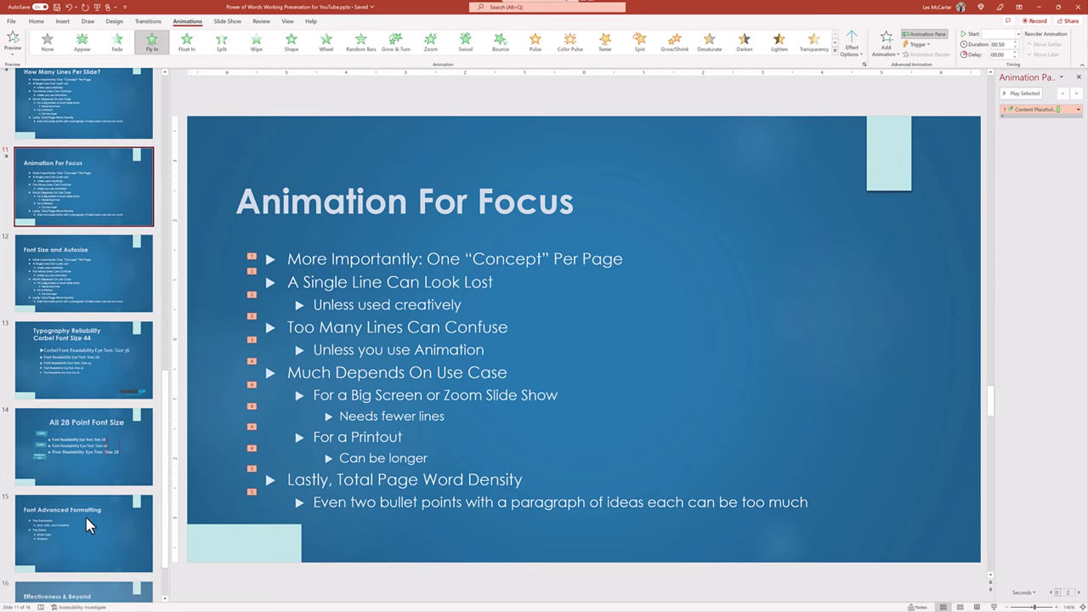
pyautogui.click(97, 241)
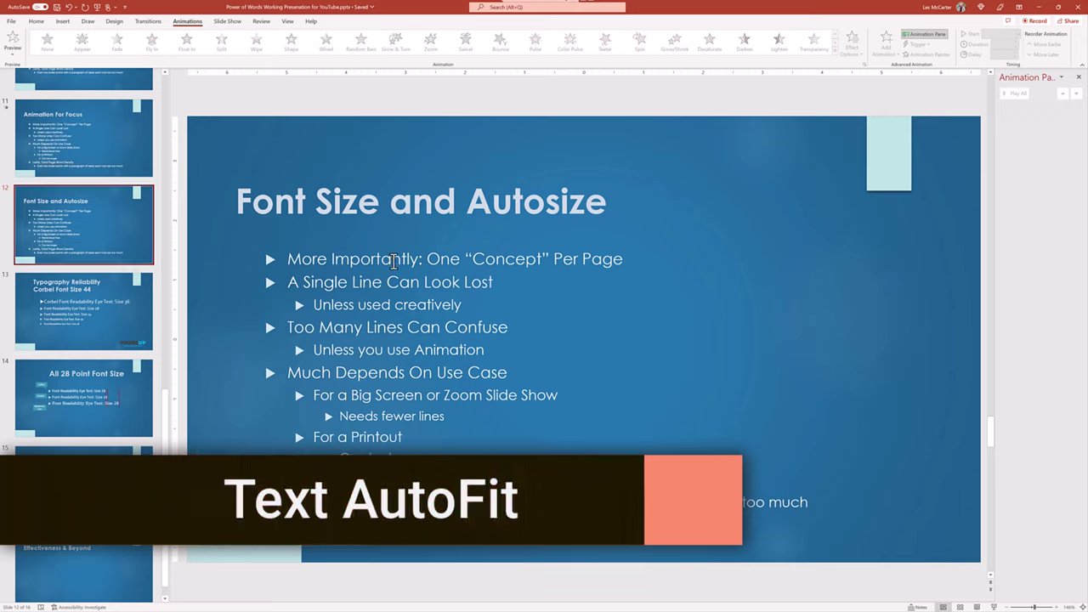
pyautogui.click(394, 261)
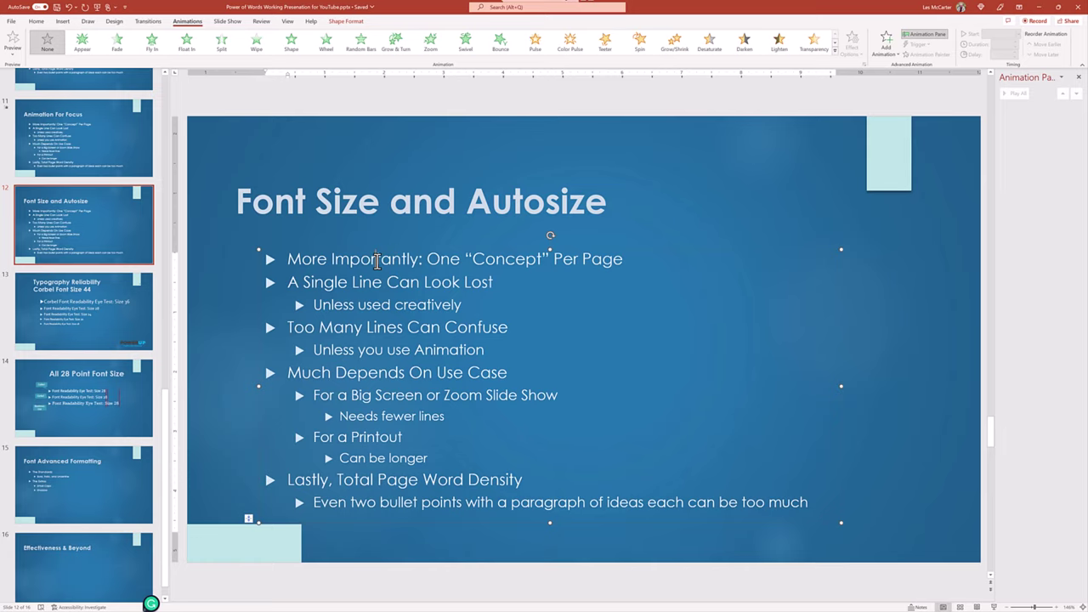
pyautogui.doubleClick(379, 261)
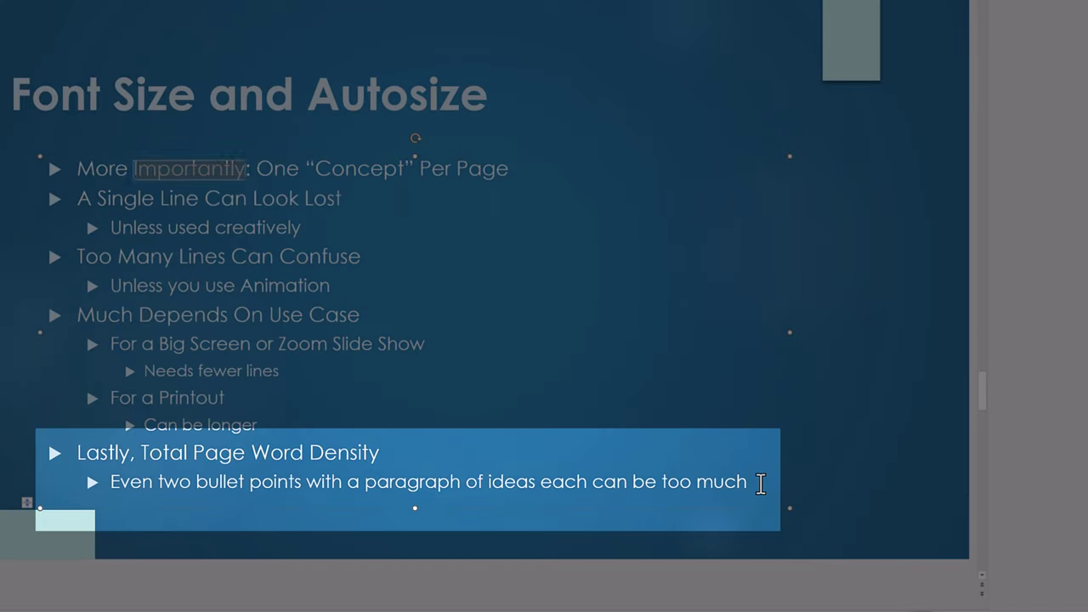
# - Add a sub-bullet reading "More Text" after the last line, and select the first bullet's first word to check its size
pyautogui.click(761, 481)
pyautogui.press('Return')
pyautogui.write('MOre Text')
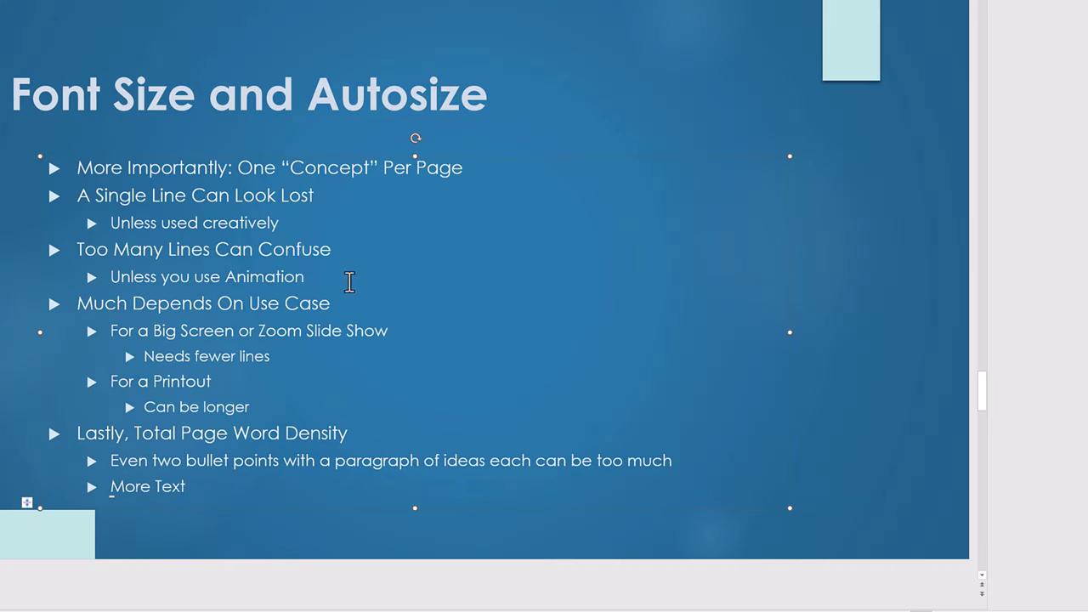
pyautogui.doubleClick(108, 167)
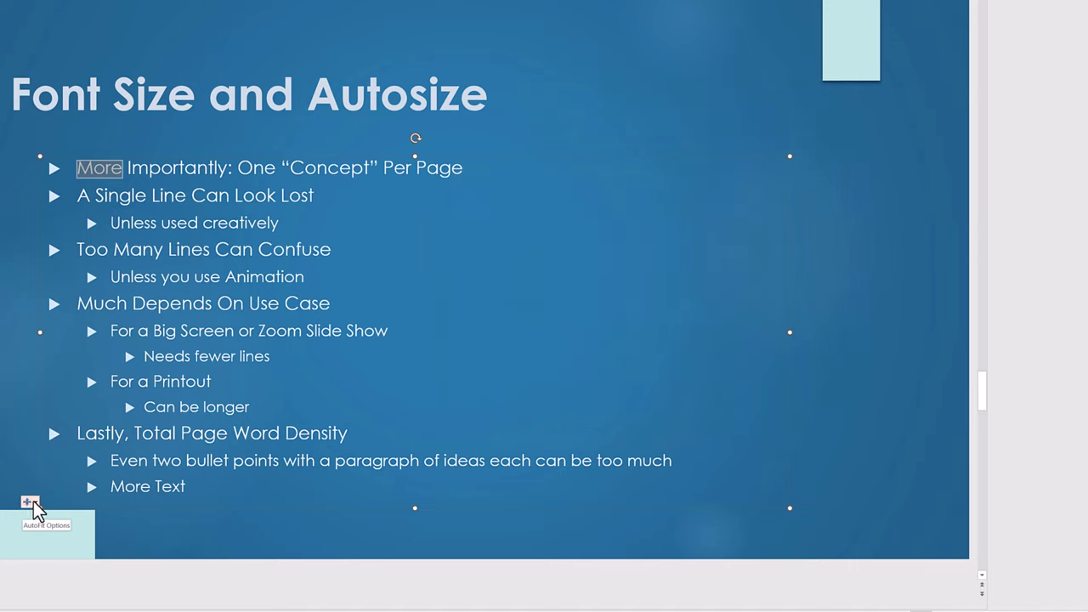
# - Set the bullet placeholder's AutoFit option to Stop Fitting Text to This Placeholder, and select the first bullet's first word
pyautogui.press('Down')
pyautogui.press('Down')
pyautogui.press('Down')
pyautogui.press('Down')
pyautogui.press('Down')
pyautogui.press('Down')
pyautogui.press('Down')
pyautogui.press('Down')
pyautogui.press('Down')
pyautogui.press('Down')
pyautogui.press('Down')
pyautogui.press('Down')
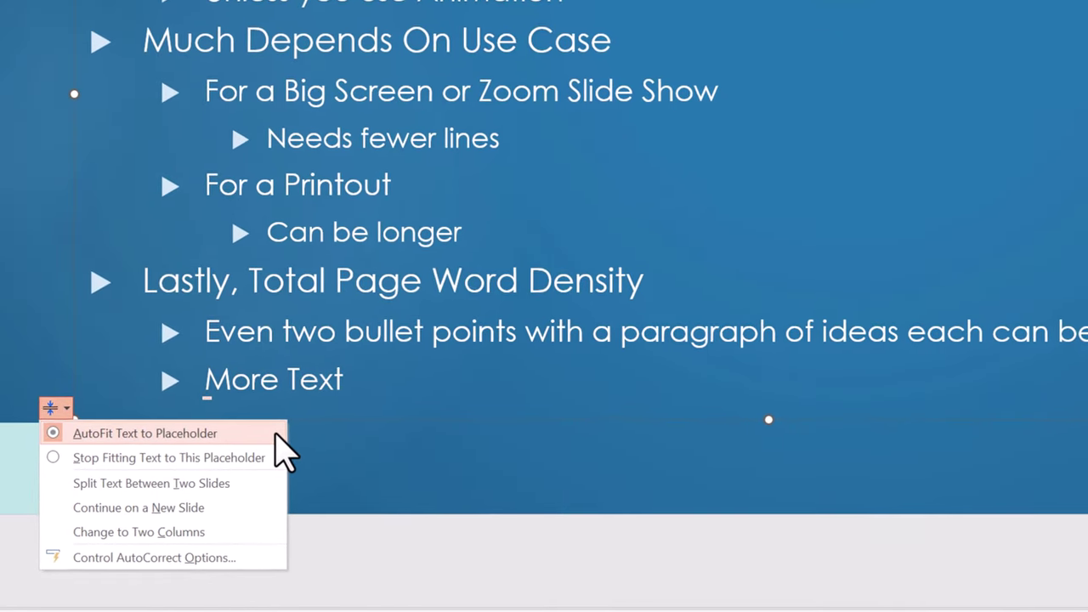
pyautogui.click(261, 459)
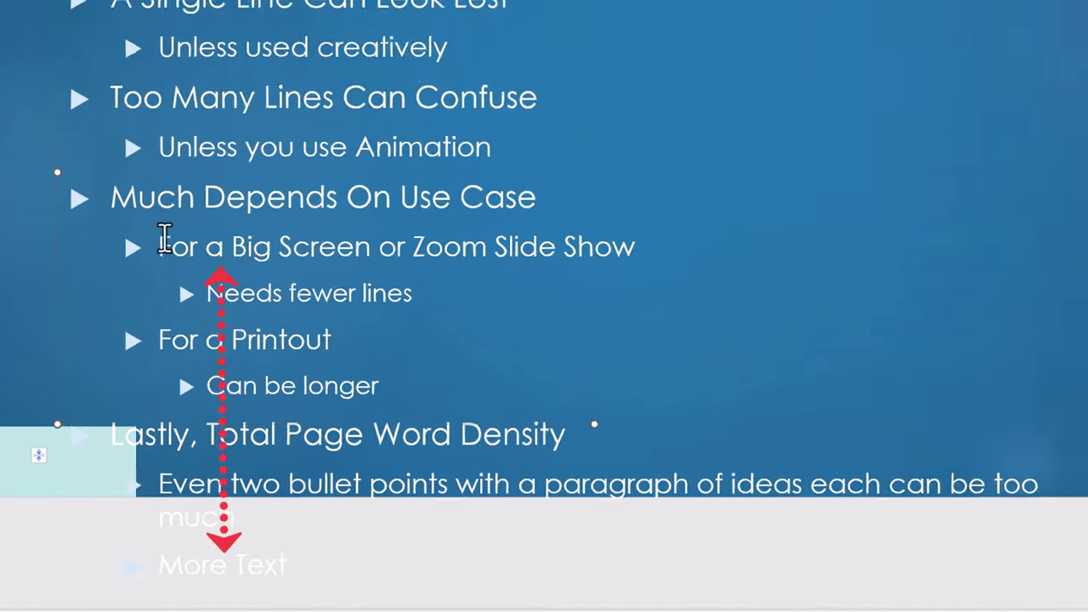
pyautogui.doubleClick(118, 121)
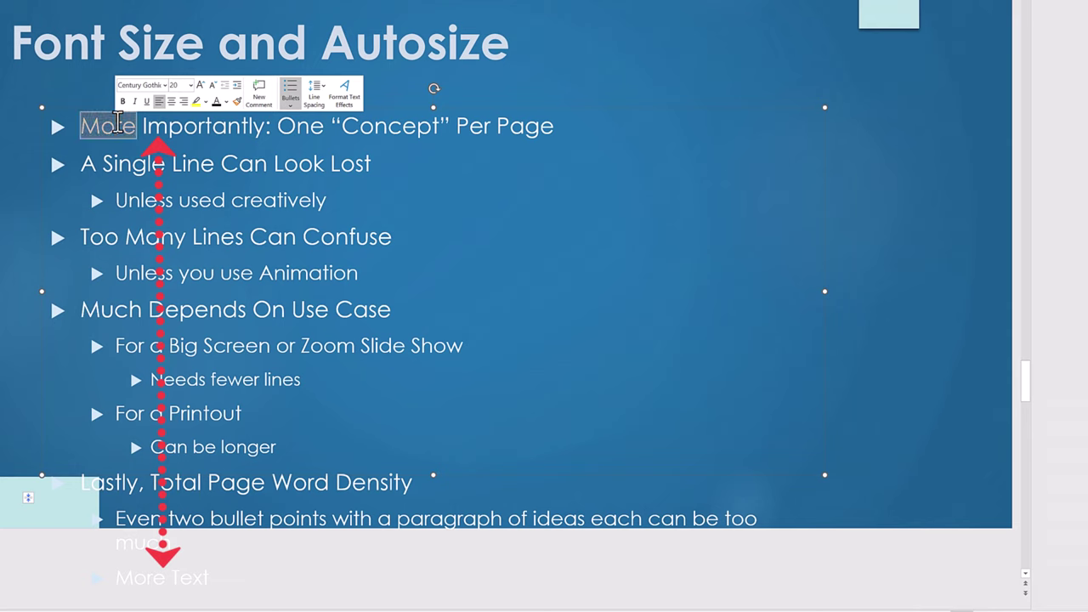
# - Set the bullet placeholder's AutoFit option to AutoFit Text to Placeholder
pyautogui.click(37, 504)
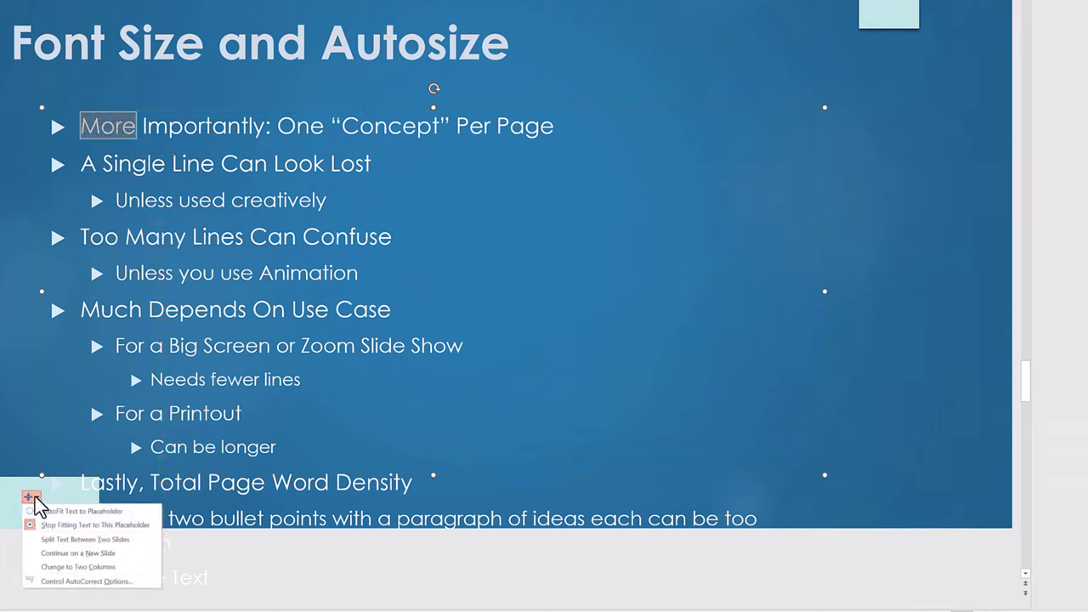
pyautogui.click(53, 511)
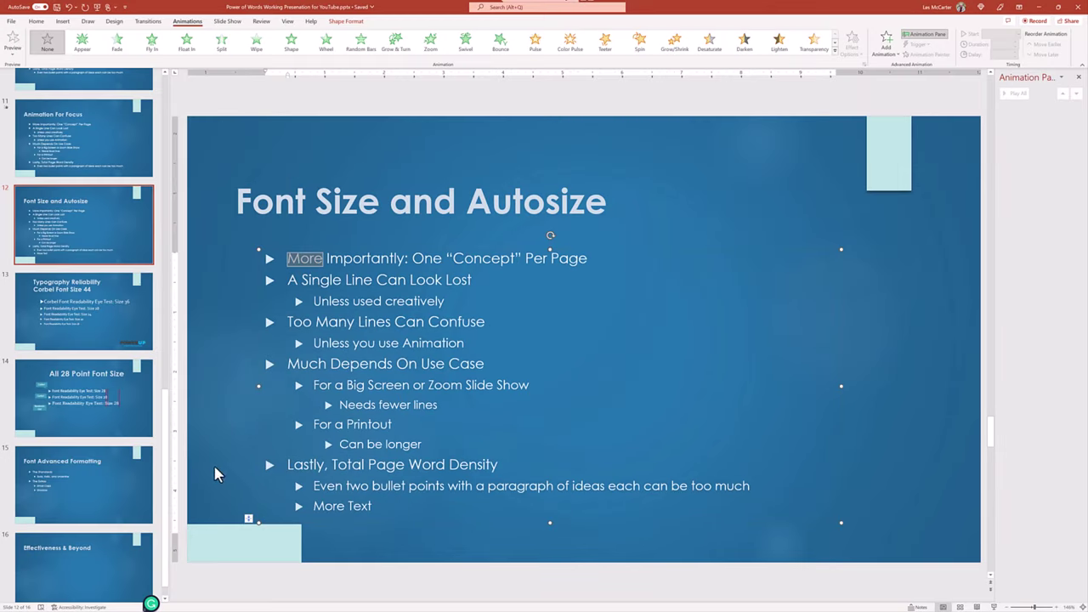
# - Go to the All 28 Point Font Size slide and select a word in each bullet line to check its font and size
pyautogui.click(65, 311)
pyautogui.click(66, 404)
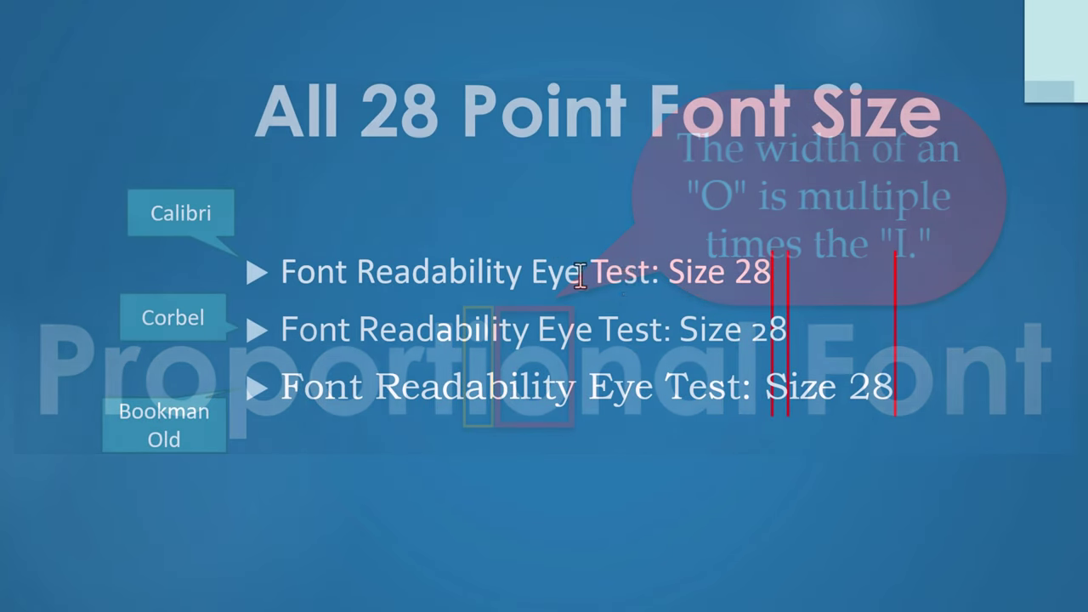
pyautogui.doubleClick(712, 279)
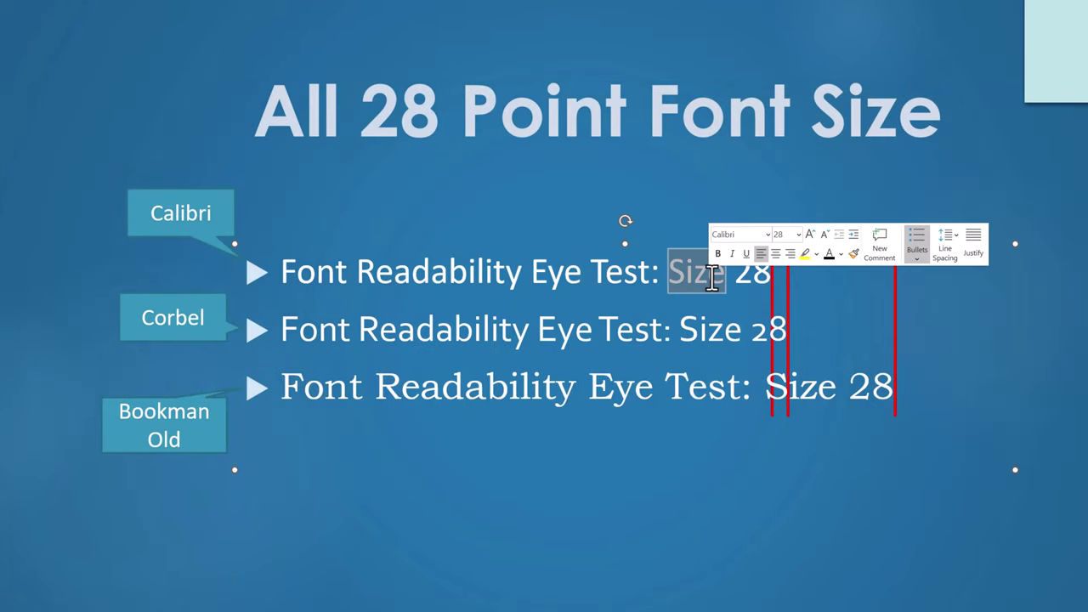
pyautogui.doubleClick(704, 333)
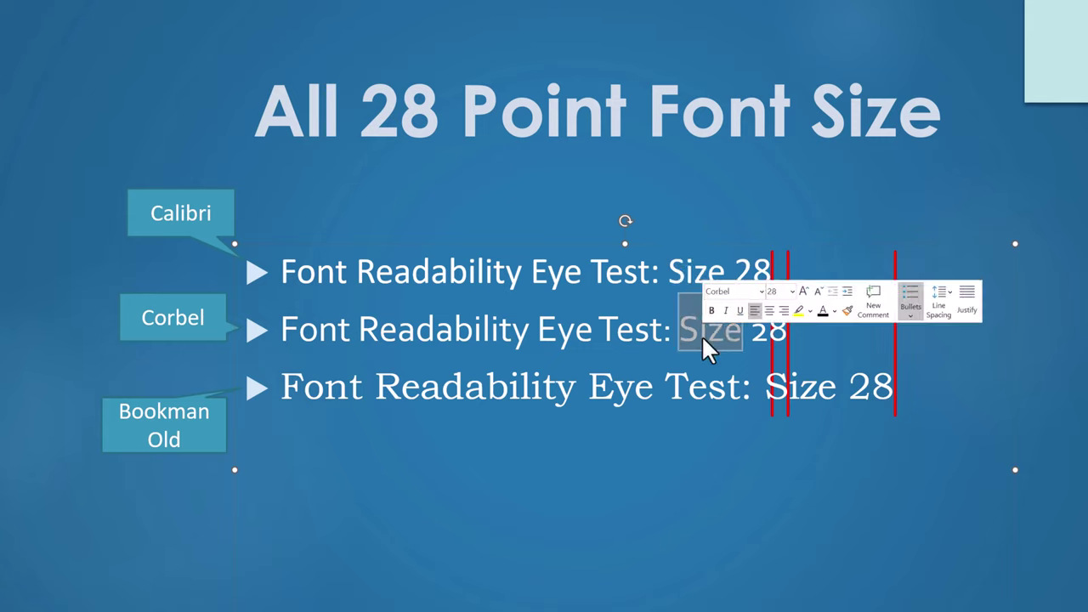
pyautogui.doubleClick(704, 391)
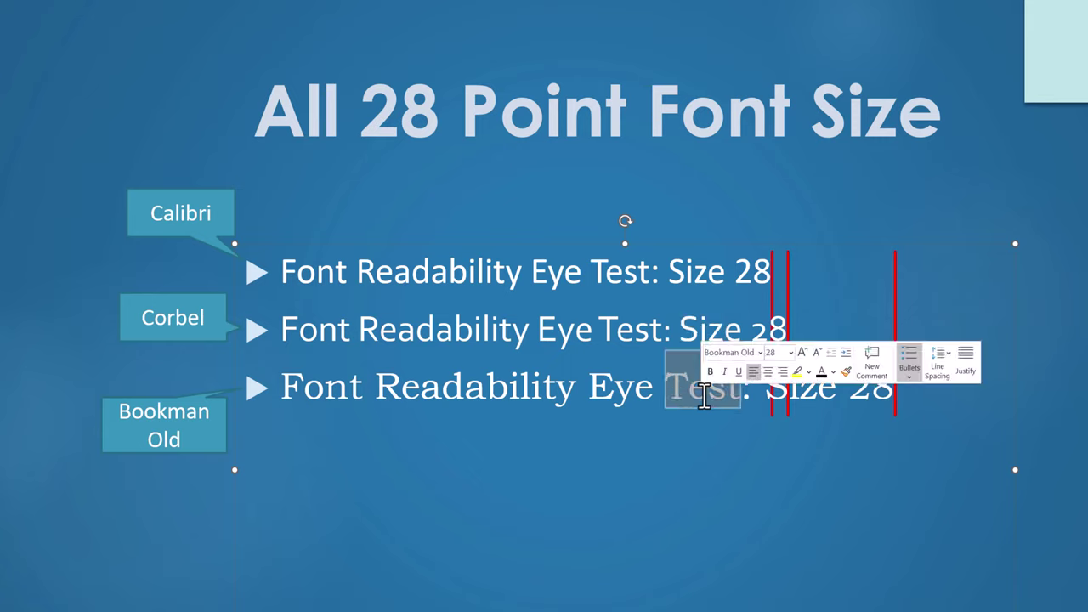
pyautogui.click(698, 499)
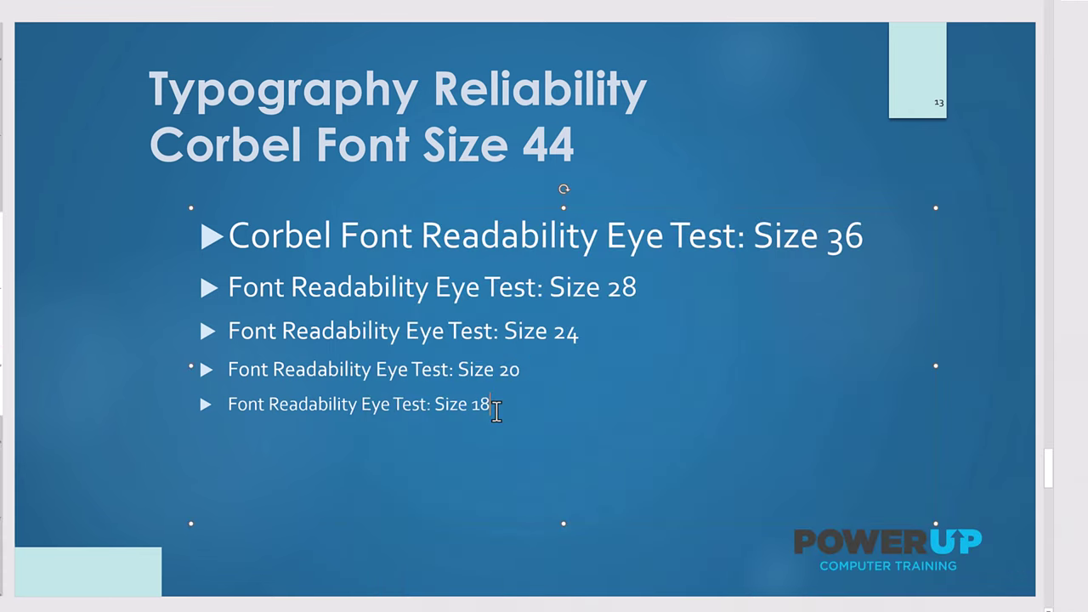
# - Change the font of all five bullet lines on the Typography Reliability slide to Curlz MT
pyautogui.moveTo(495, 406); pyautogui.dragTo(231, 248)
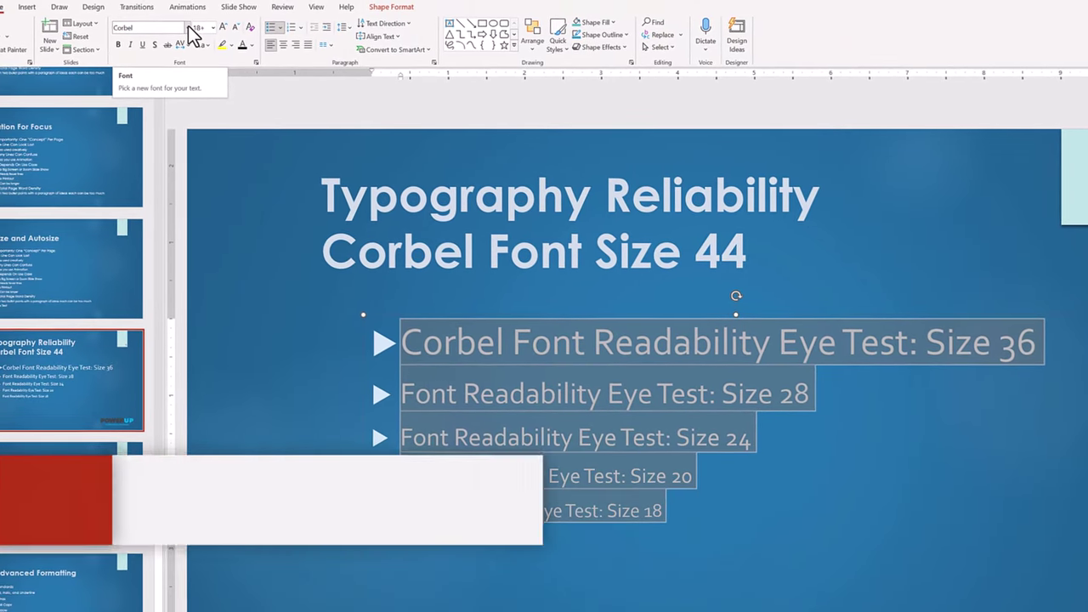
pyautogui.click(188, 28)
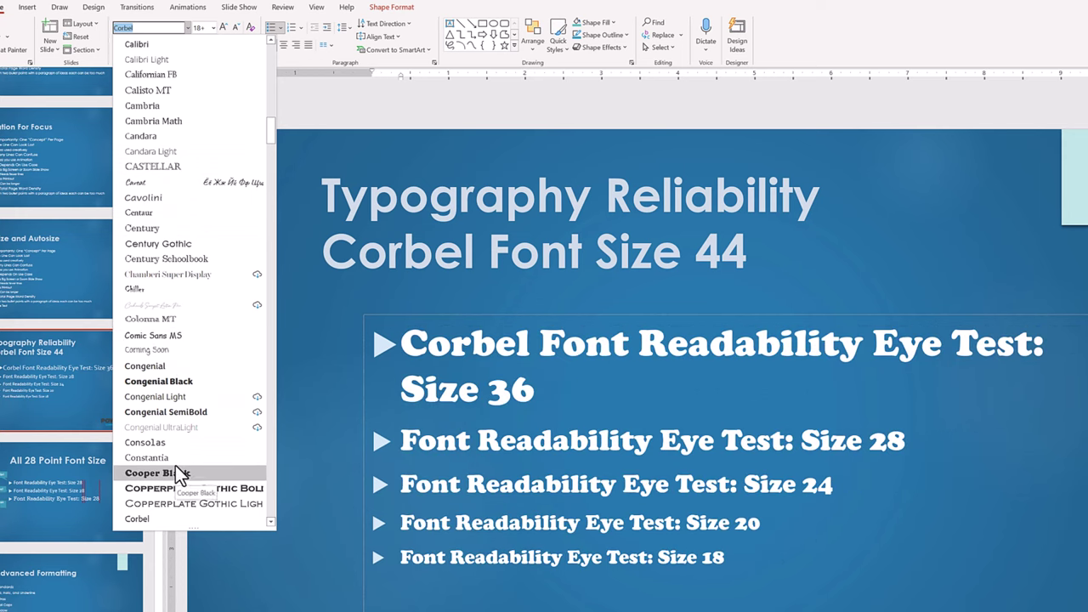
pyautogui.scroll(-6, 176, 467)
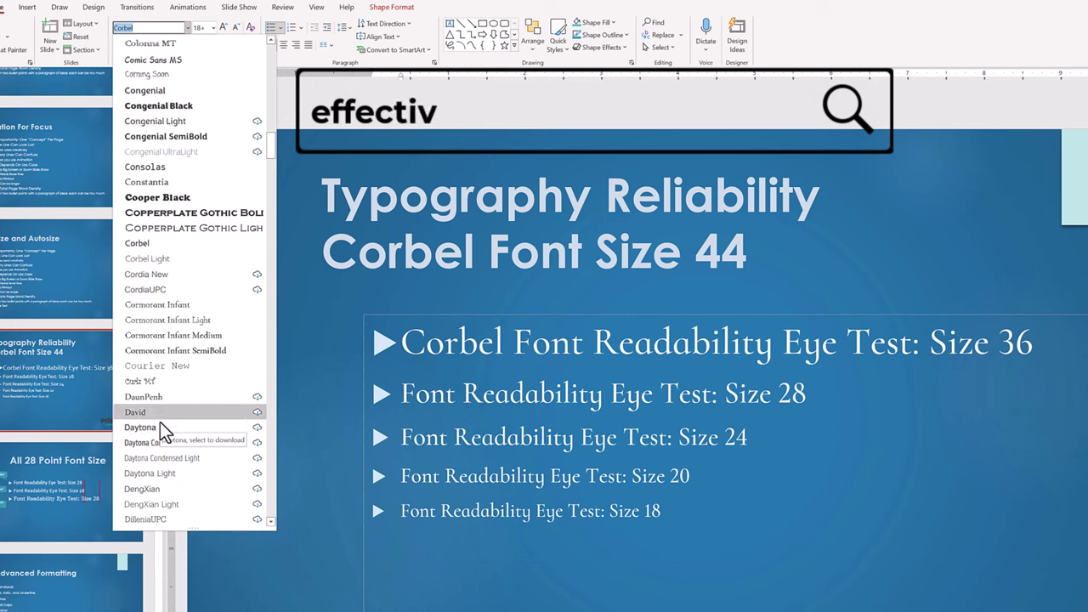
pyautogui.click(182, 383)
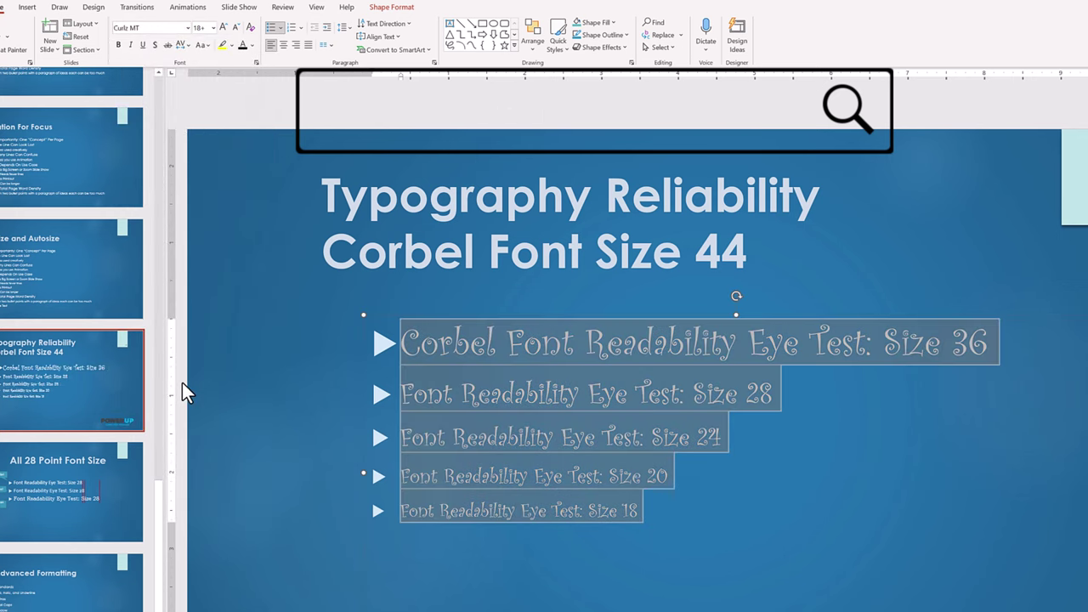
# - Go to the Font Advanced Formatting slide and make the word "Bold" bold in the first sub-bullet
pyautogui.click(31, 497)
pyautogui.click(65, 605)
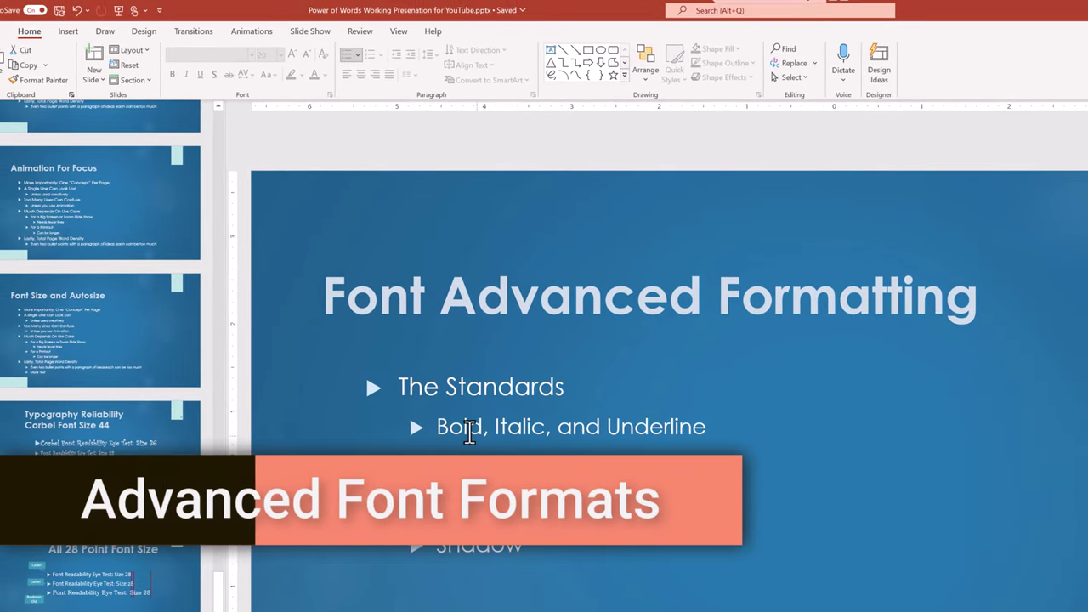
pyautogui.doubleClick(469, 429)
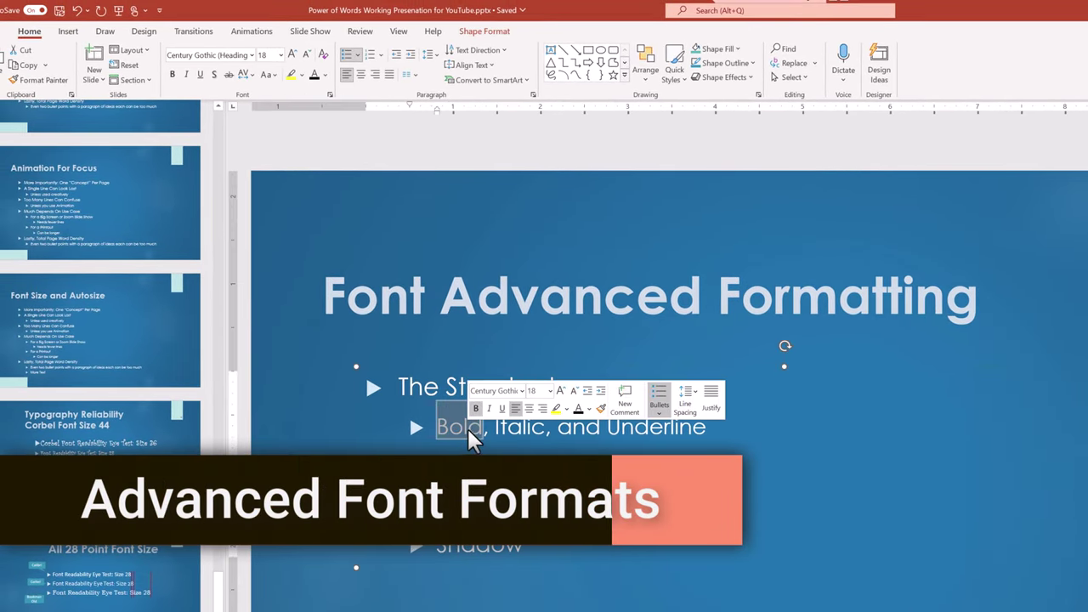
pyautogui.click(475, 408)
pyautogui.click(374, 437)
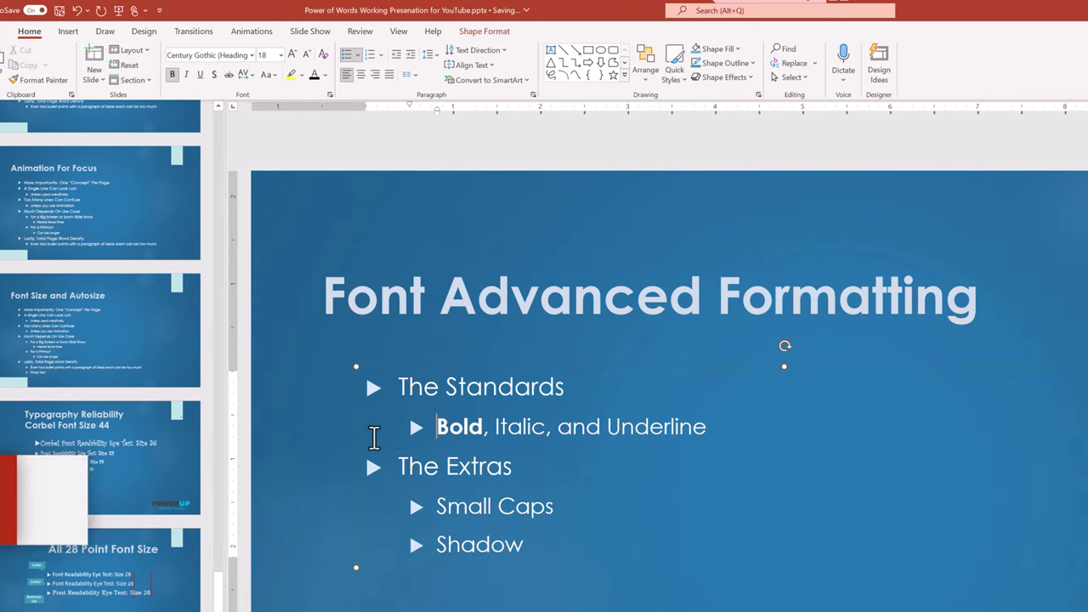
# - Italicize the word "Italic" and underline the word "Underline" in the sub-bullet under The Standards
pyautogui.doubleClick(515, 427)
pyautogui.click(521, 408)
pyautogui.click(299, 537)
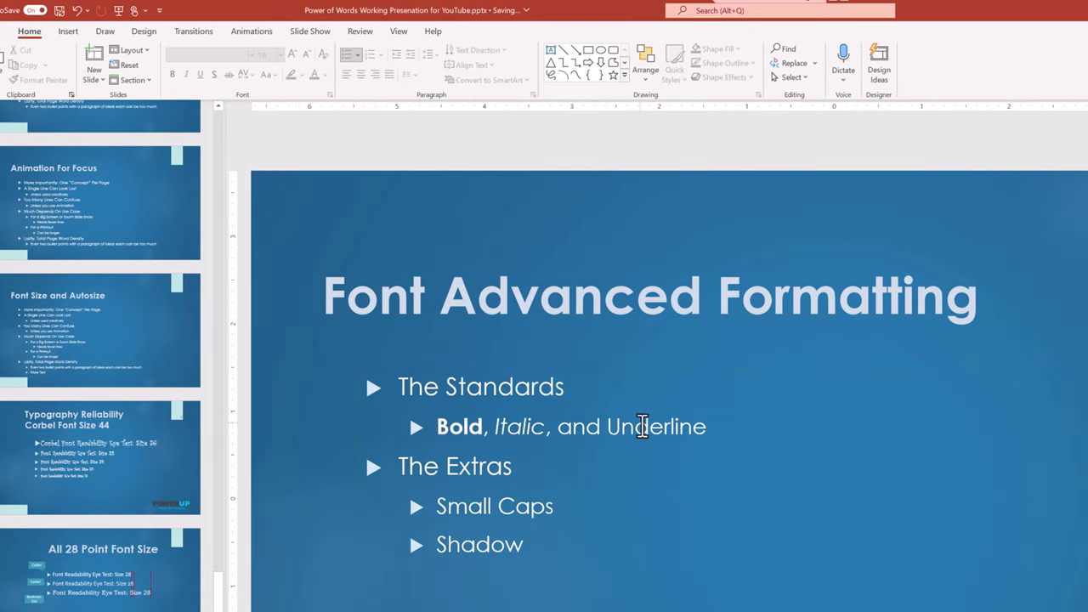
pyautogui.doubleClick(644, 427)
pyautogui.click(678, 407)
pyautogui.click(1062, 532)
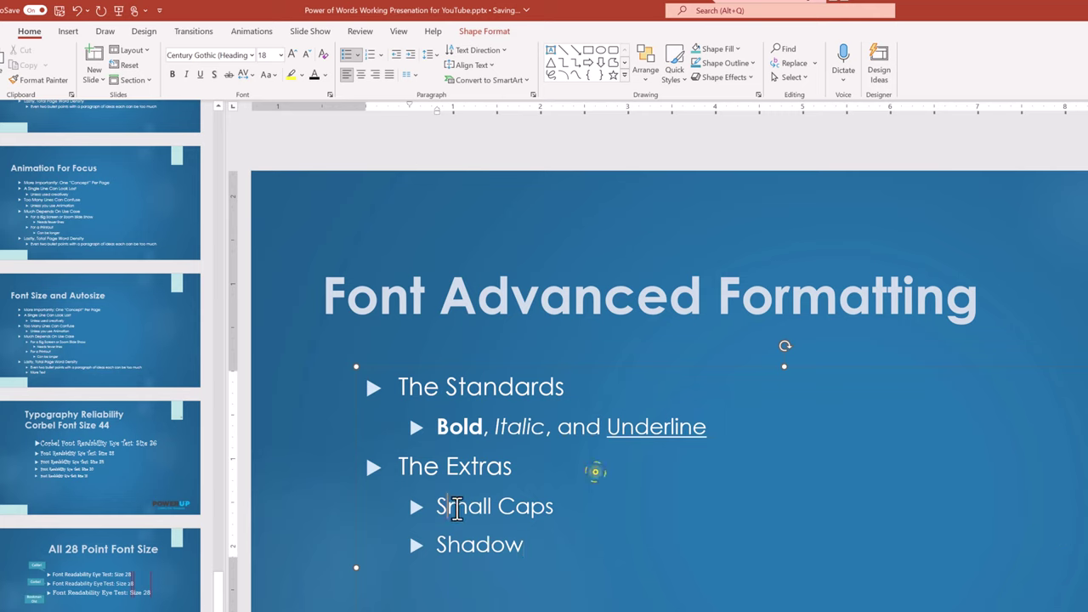
# - Apply the All Caps font effect to the "Small Caps" sub-bullet under The Extras
pyautogui.tripleClick(449, 506)
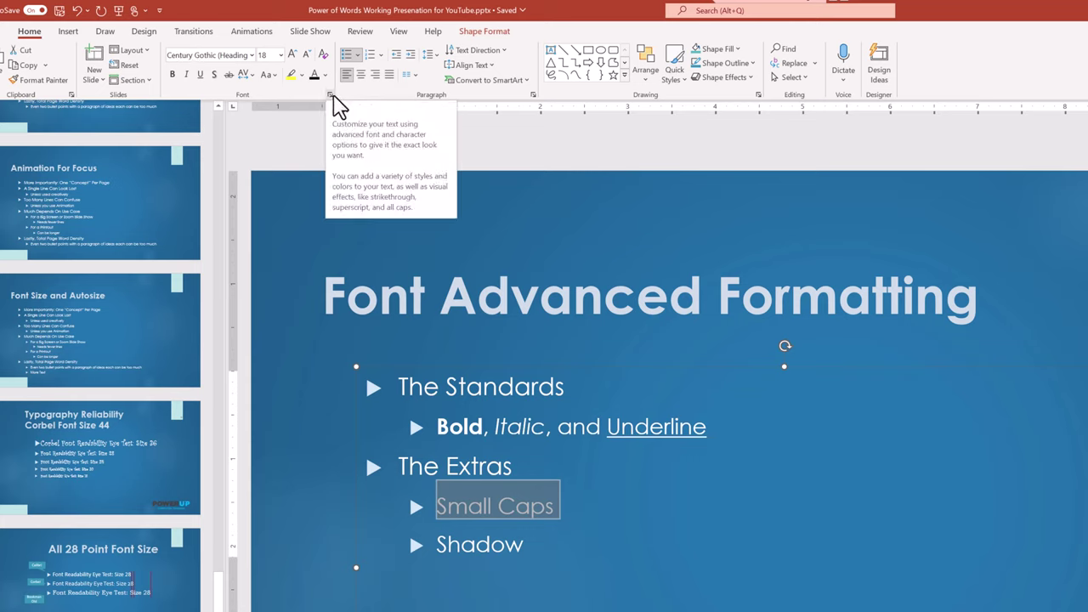
pyautogui.click(332, 95)
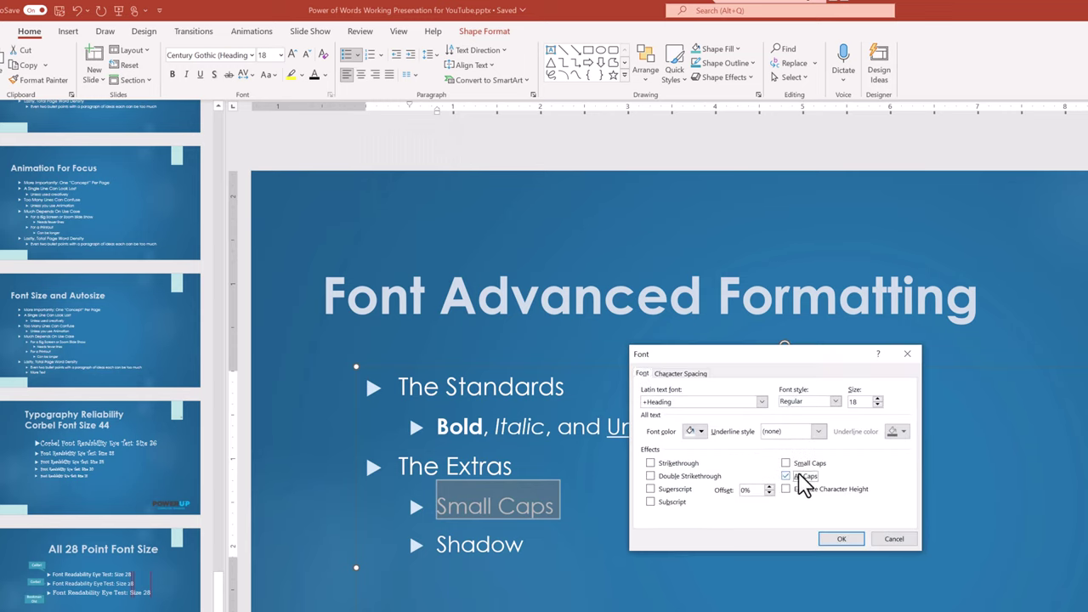
pyautogui.click(829, 540)
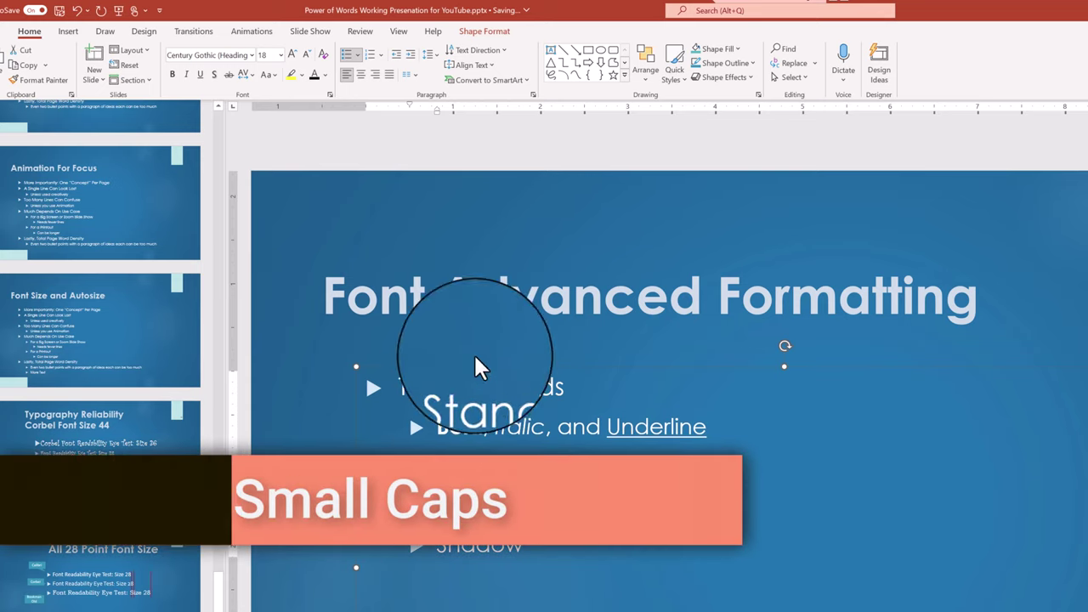
# - Switch the font effect of the "Small Caps" sub-bullet from All Caps to Small Caps
pyautogui.click(333, 103)
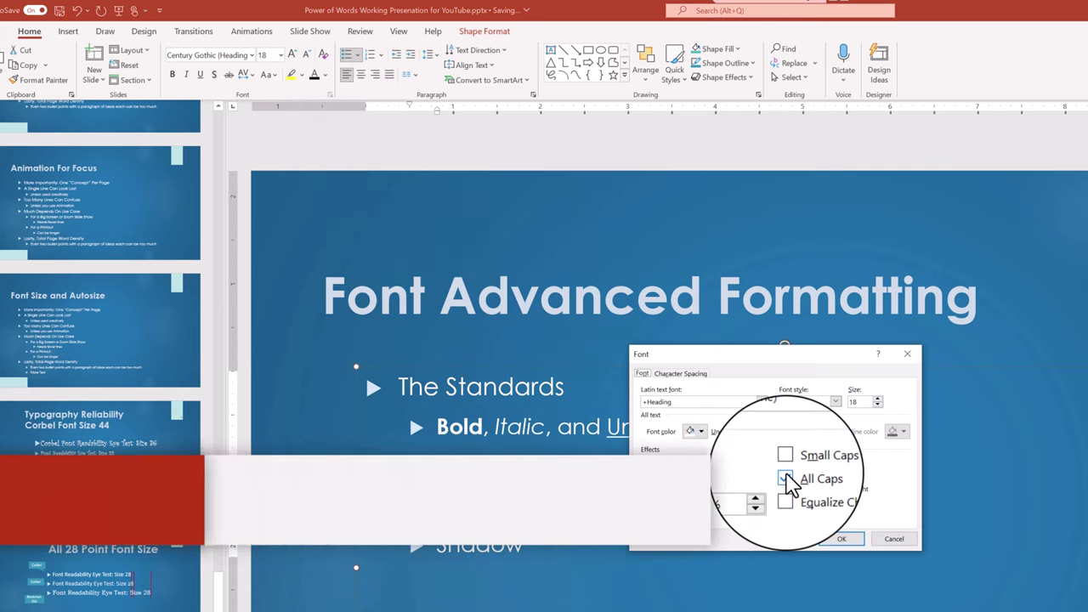
pyautogui.click(786, 465)
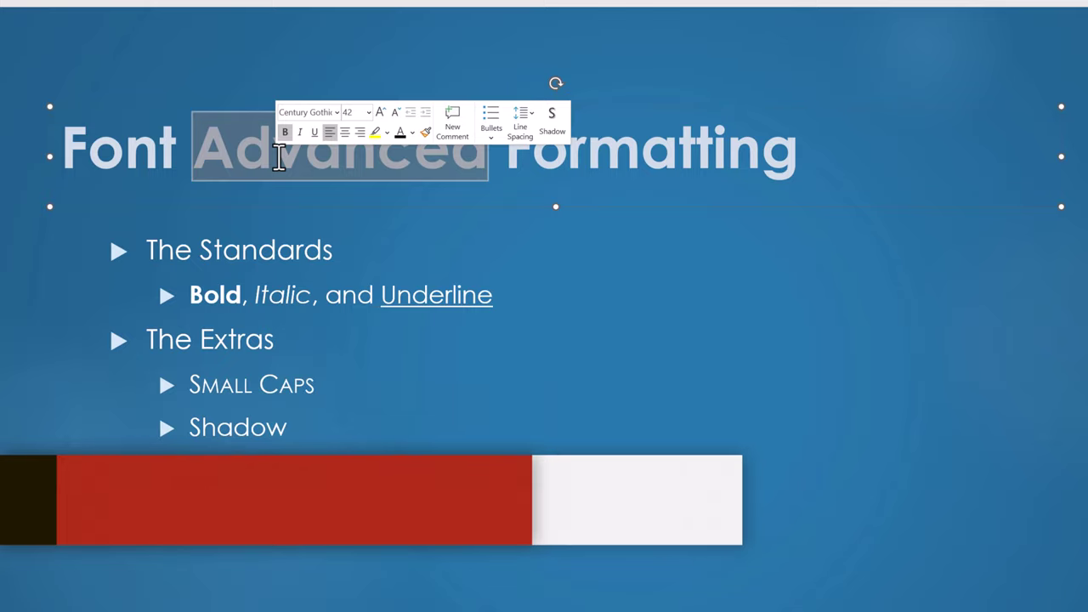
# - Apply a text shadow to the word "Advanced" in the slide title and set the shadow color to standard red
pyautogui.click(554, 112)
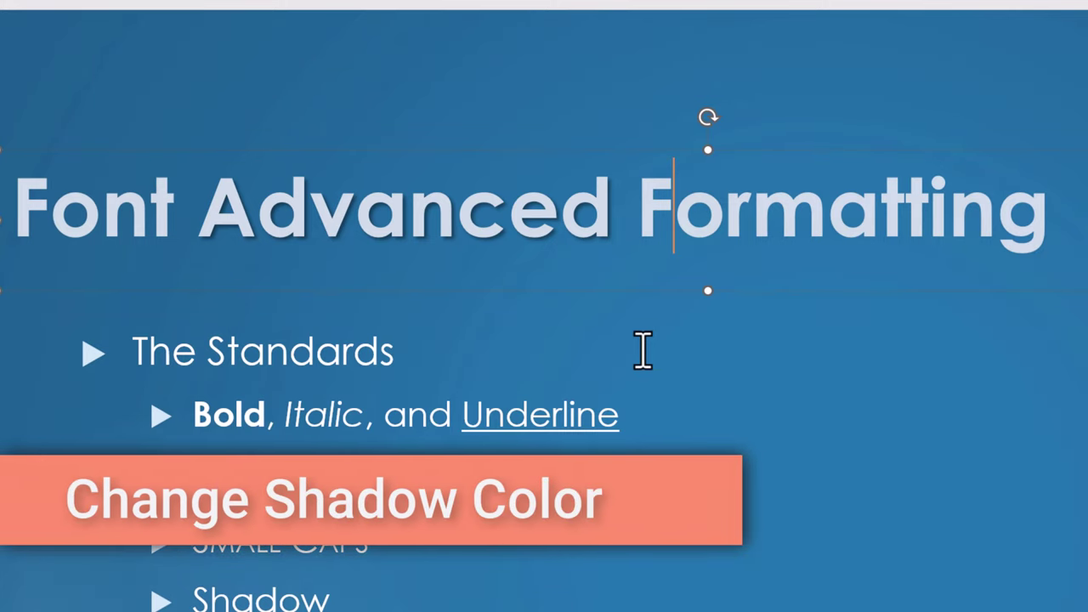
pyautogui.doubleClick(478, 208)
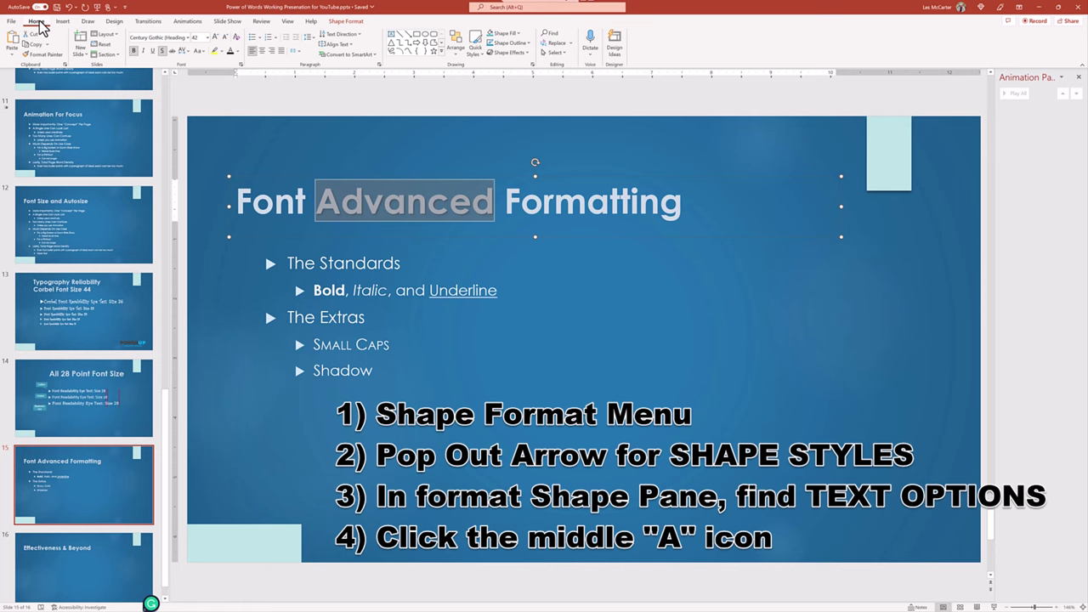
pyautogui.click(344, 22)
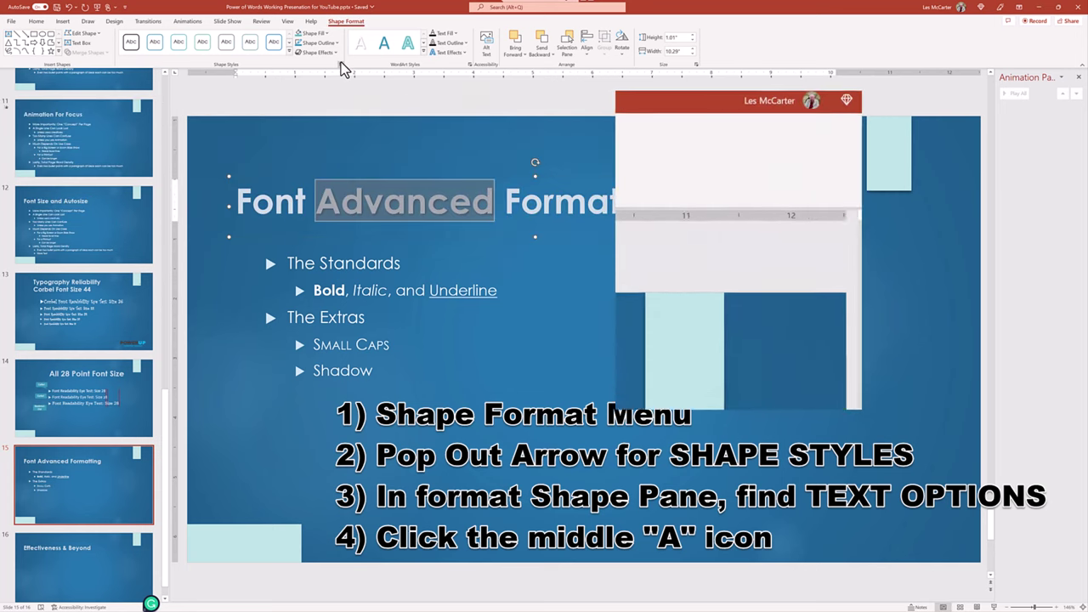
pyautogui.click(341, 64)
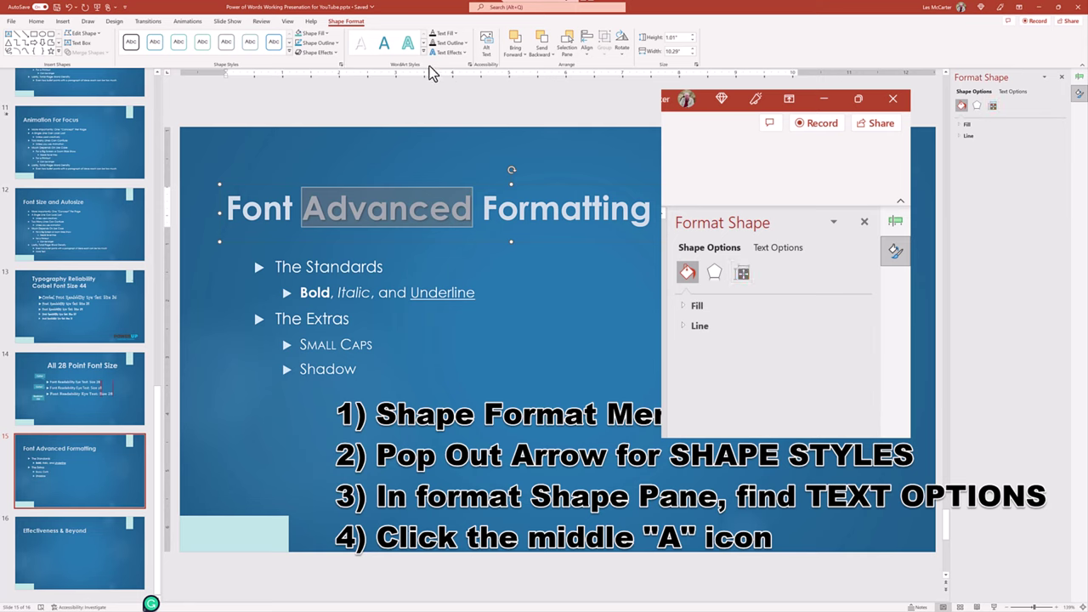
pyautogui.click(1013, 91)
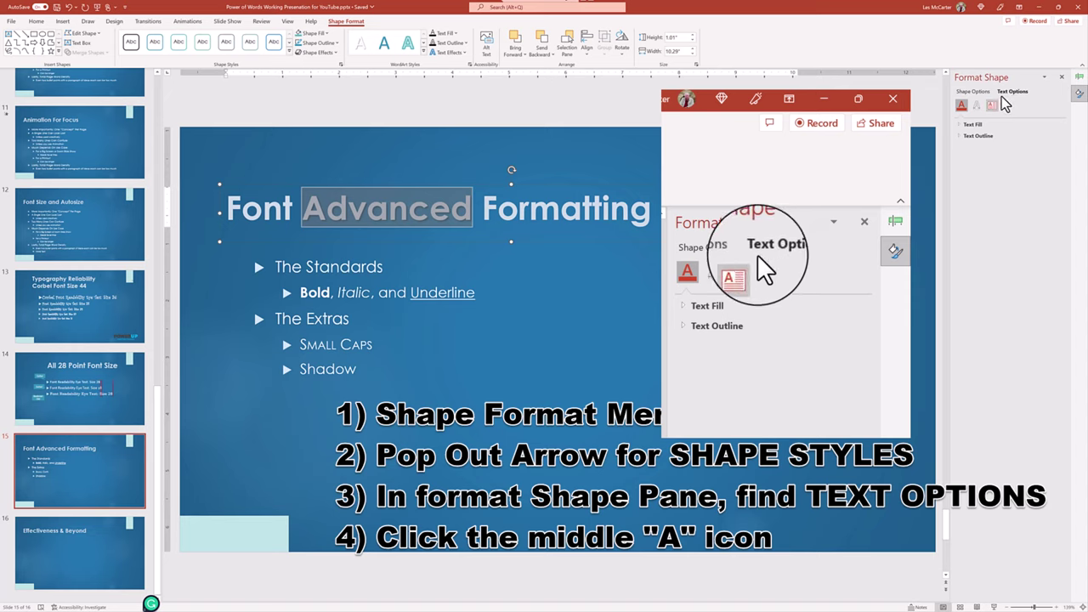
pyautogui.click(978, 106)
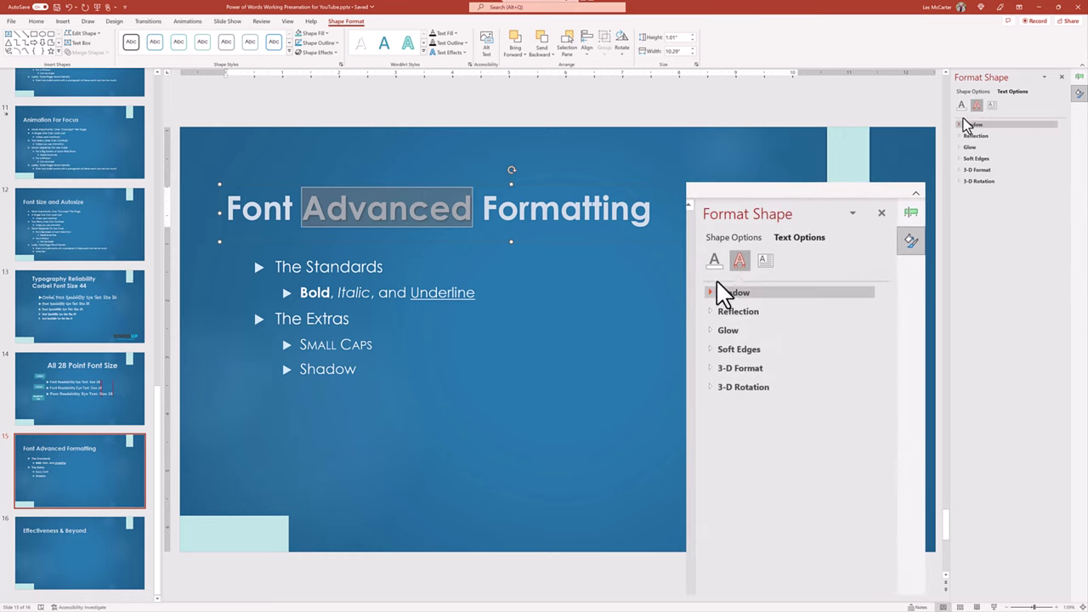
pyautogui.click(961, 124)
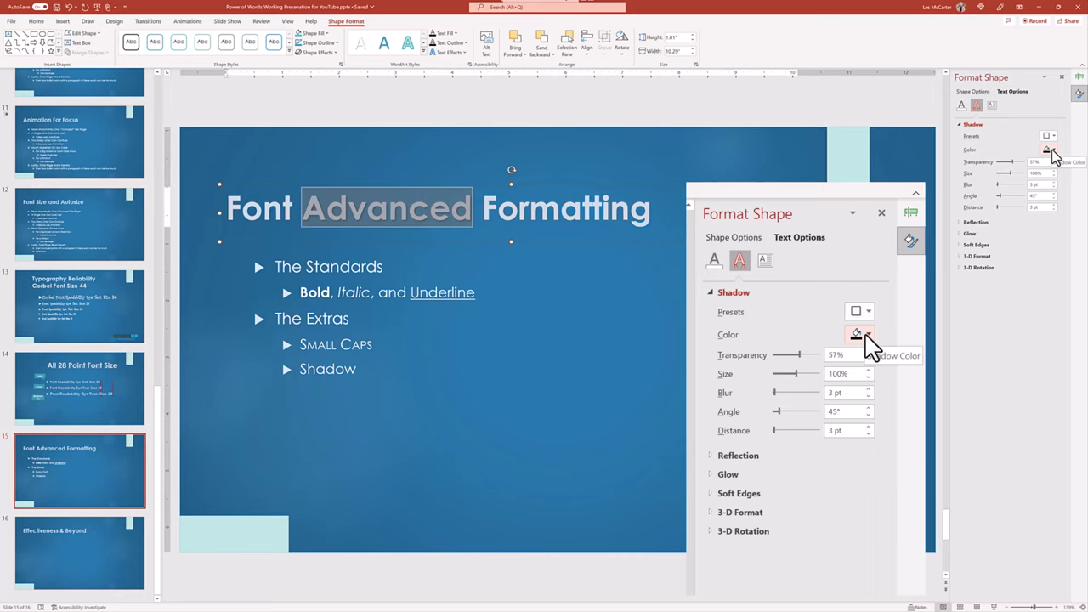
pyautogui.click(865, 334)
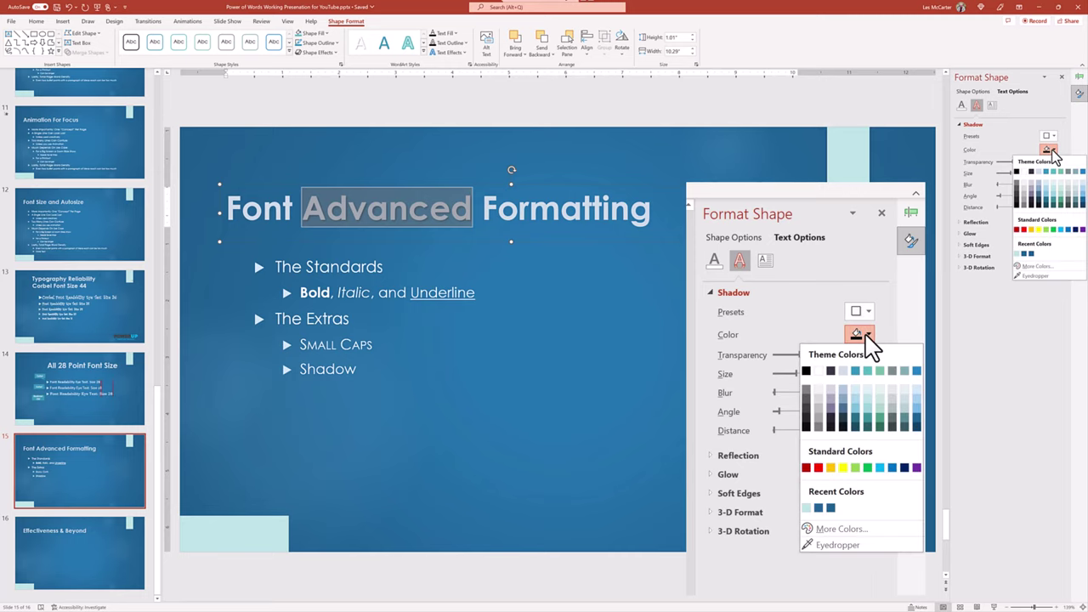
pyautogui.click(817, 463)
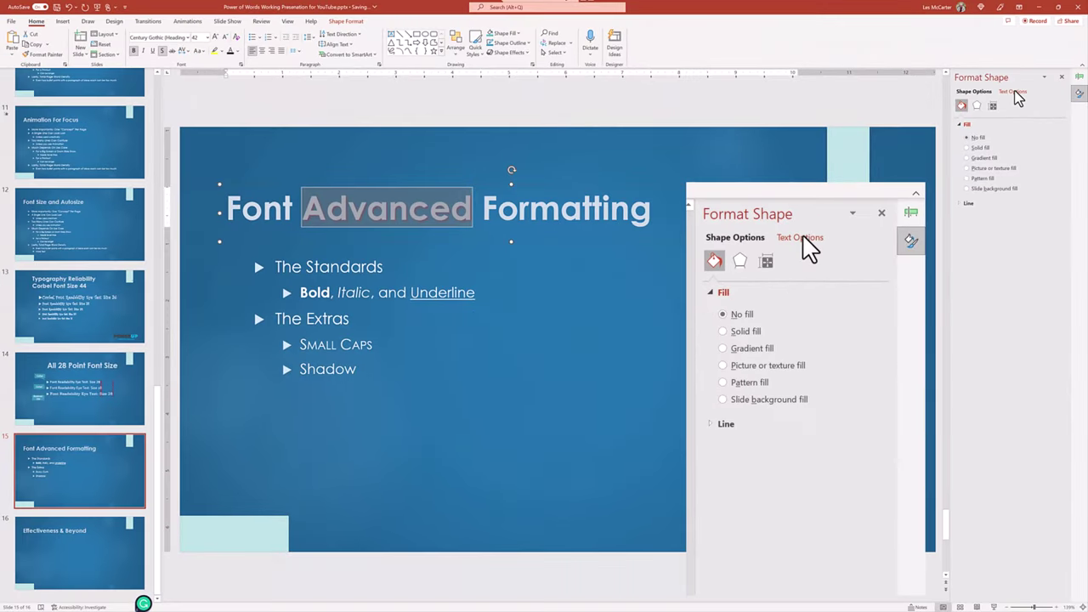
# - Increase the text shadow distance of the title word "Advanced" beyond 5 pt and deselect the title
pyautogui.click(1011, 92)
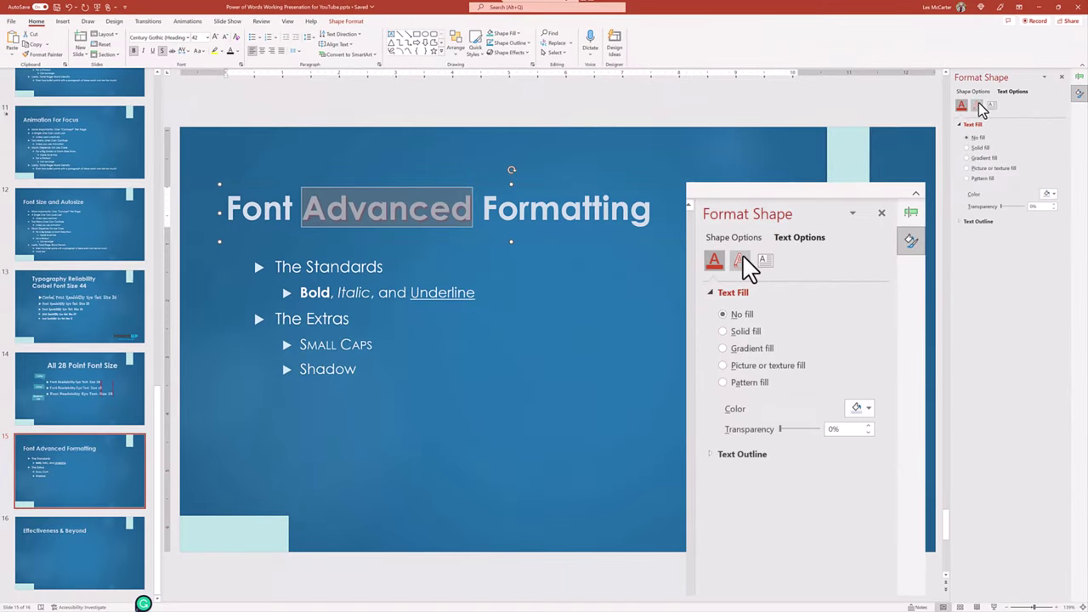
pyautogui.click(976, 106)
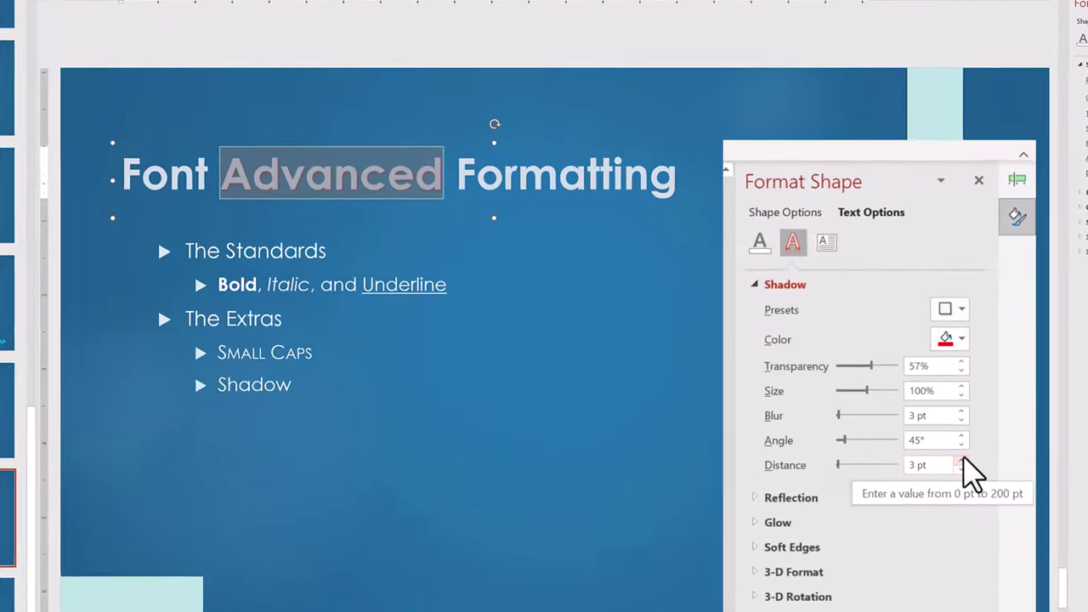
pyautogui.click(1054, 204)
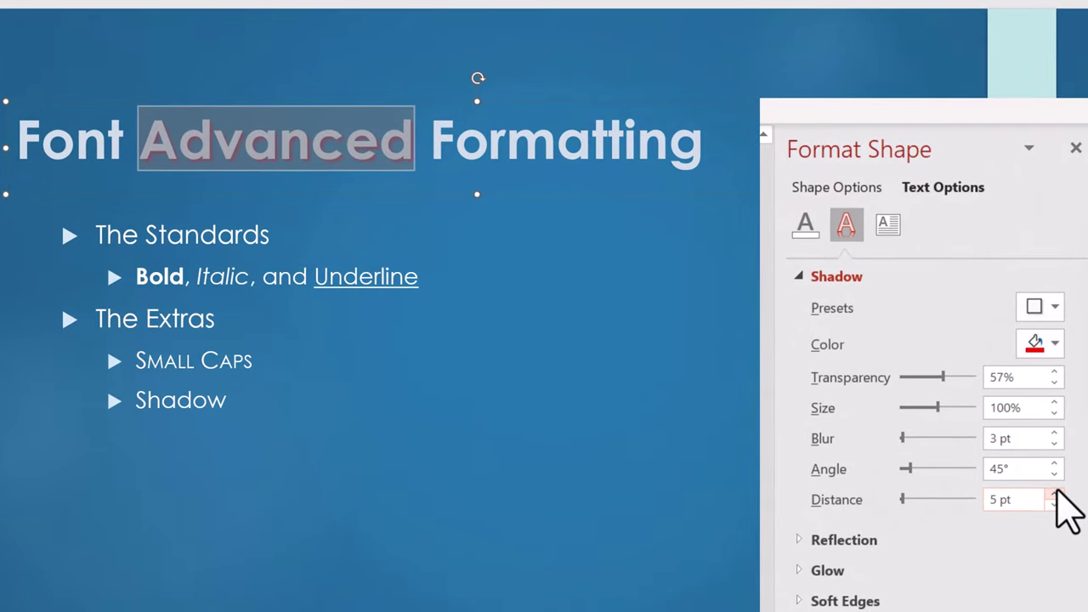
pyautogui.click(1054, 494)
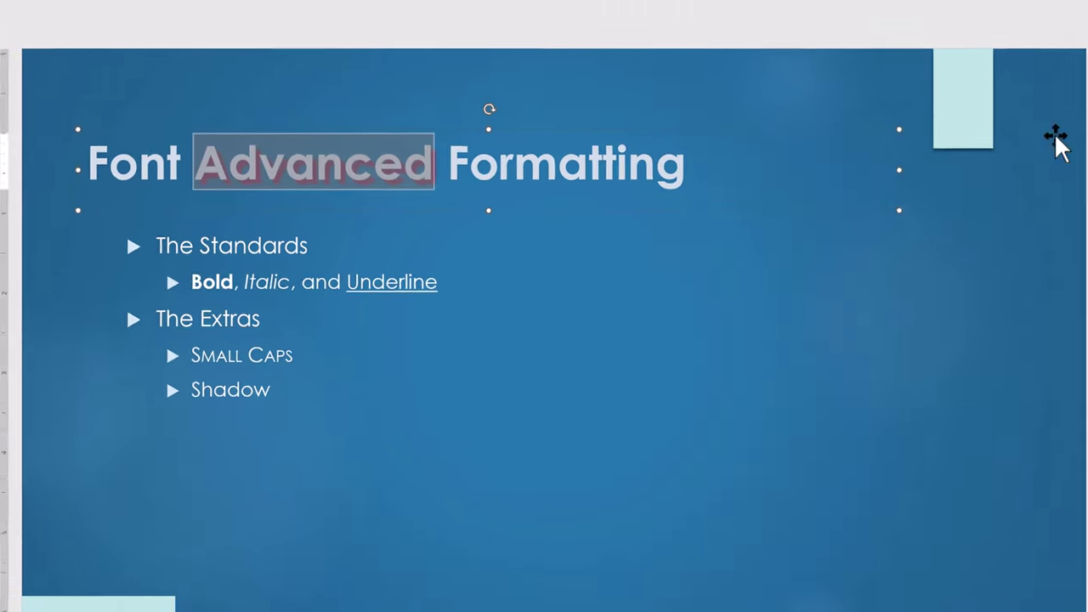
pyautogui.click(634, 138)
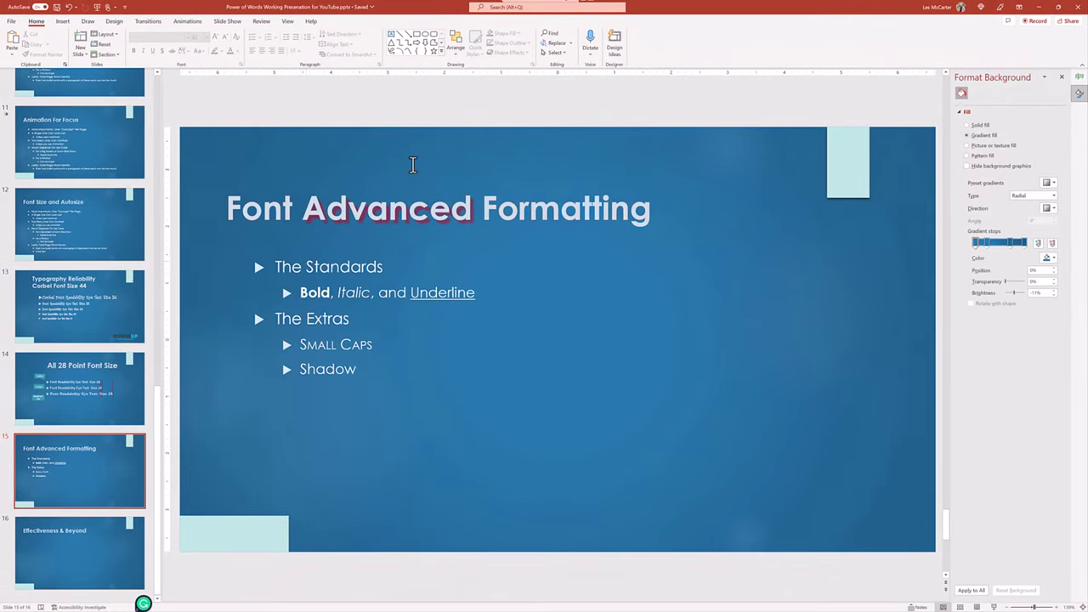